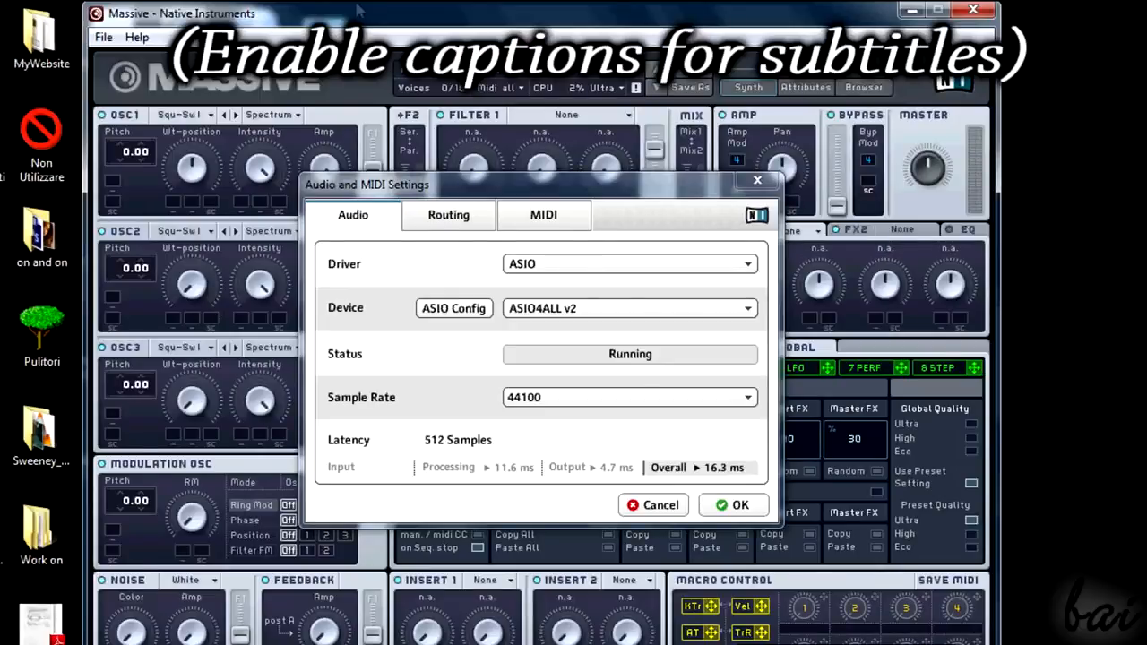
Step: Close the Audio and MIDI Settings dialog and open the About Massive information
{"action": "left_click", "coordinate": [757, 180]}
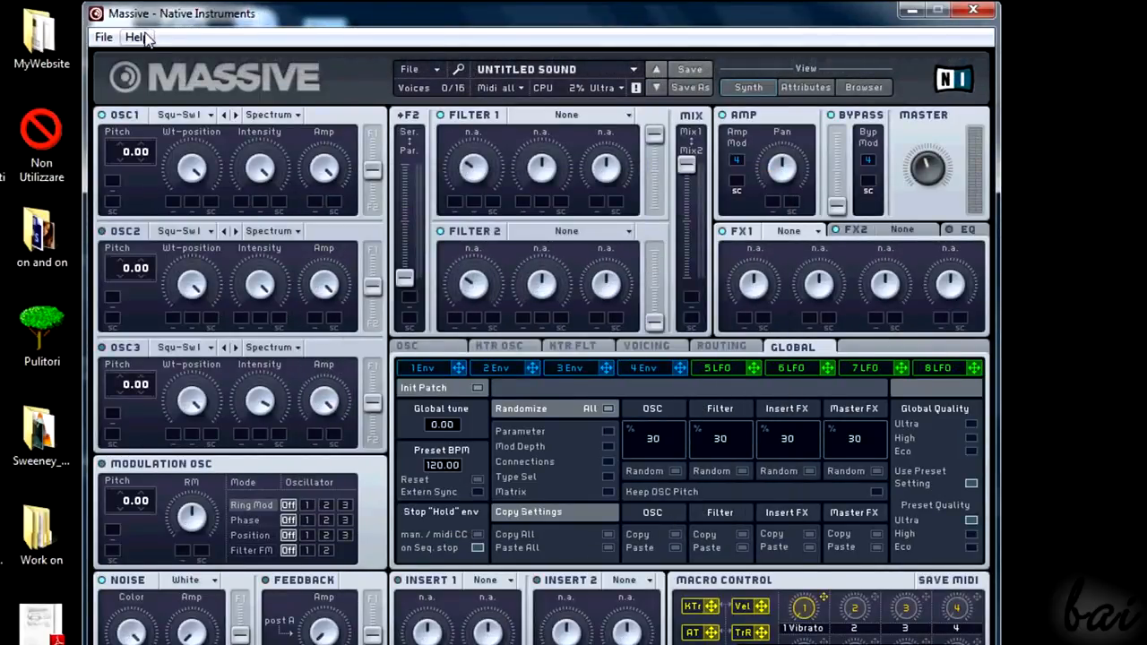
{"action": "left_click", "coordinate": [136, 38]}
{"action": "left_click", "coordinate": [186, 158]}
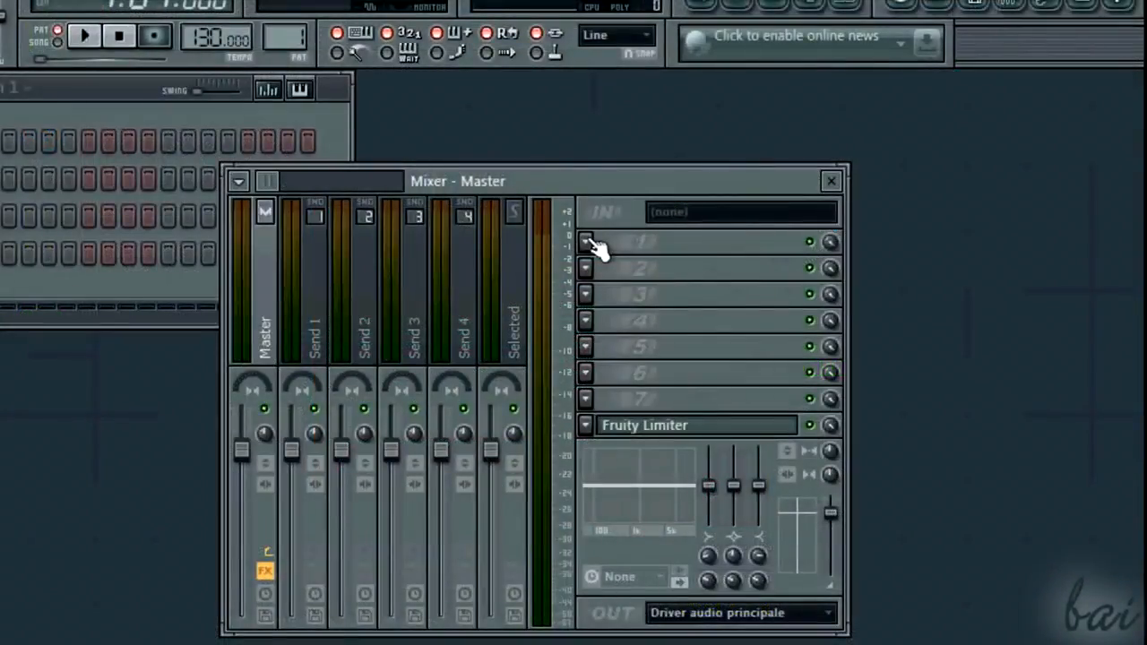
Step: In FL Studio, load Massive into effect slot 1 of the Master mixer track and move its window upward
{"action": "left_click", "coordinate": [587, 241]}
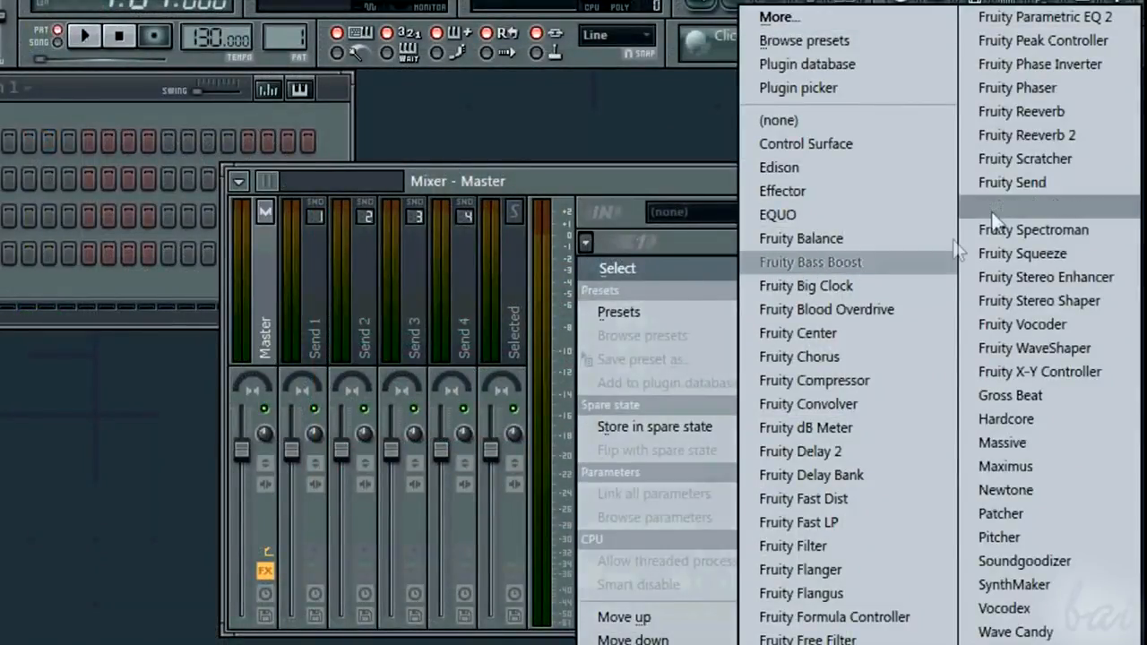
{"action": "left_click", "coordinate": [1044, 440]}
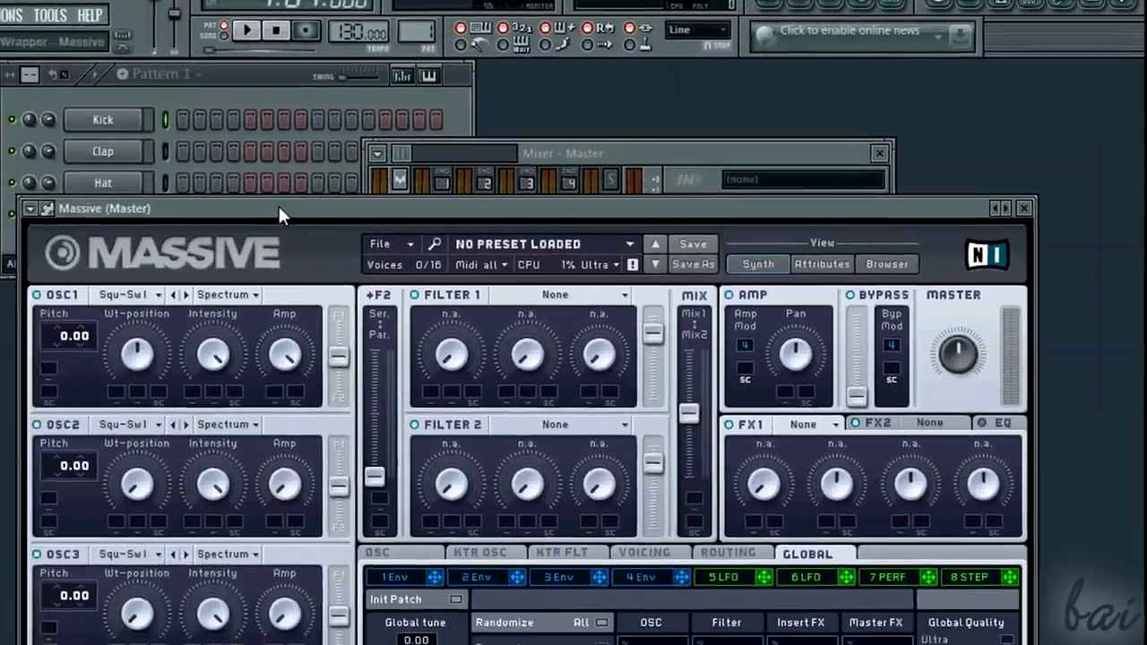
{"action": "left_click_drag", "start_coordinate": [202, 228], "coordinate": [437, 107]}
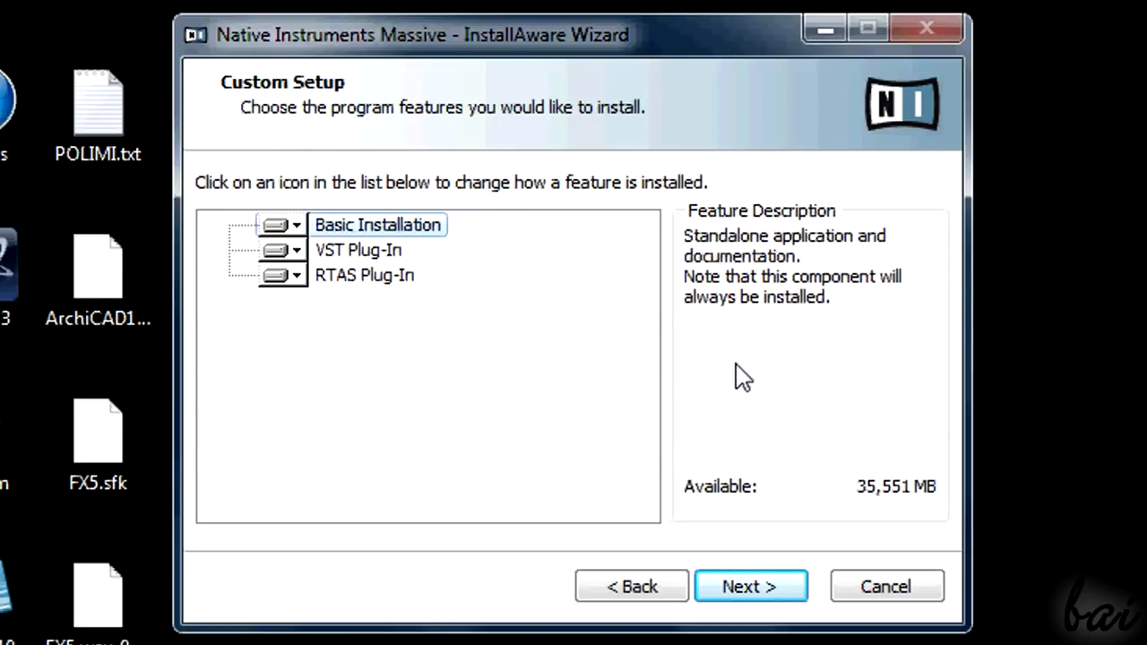
Step: In the Massive installer, accept the features and H:\Program Files\Native Instruments\Massive as application folder, and open the 32-bit VST folder choice
{"action": "left_click", "coordinate": [794, 597]}
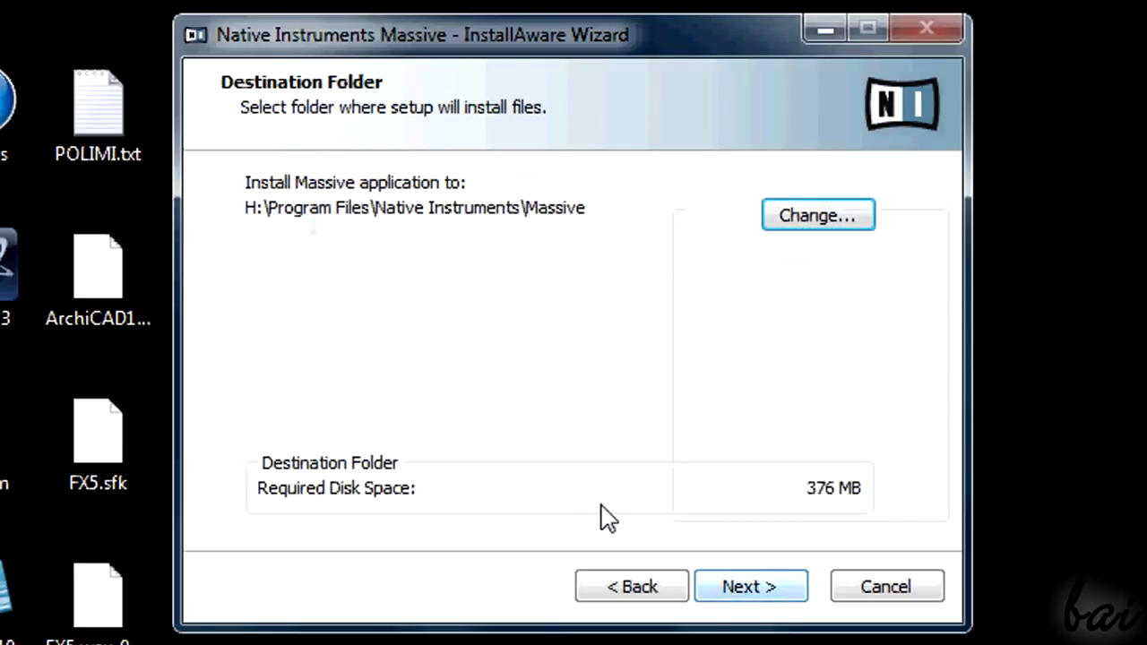
{"action": "left_click", "coordinate": [782, 589]}
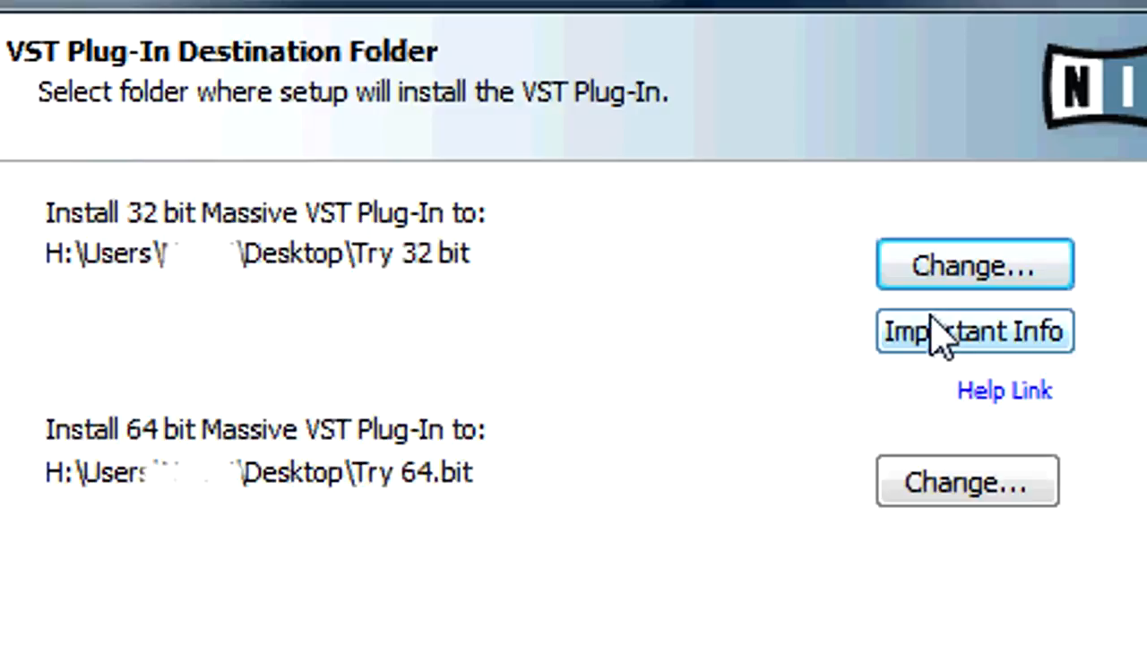
{"action": "left_click", "coordinate": [973, 266]}
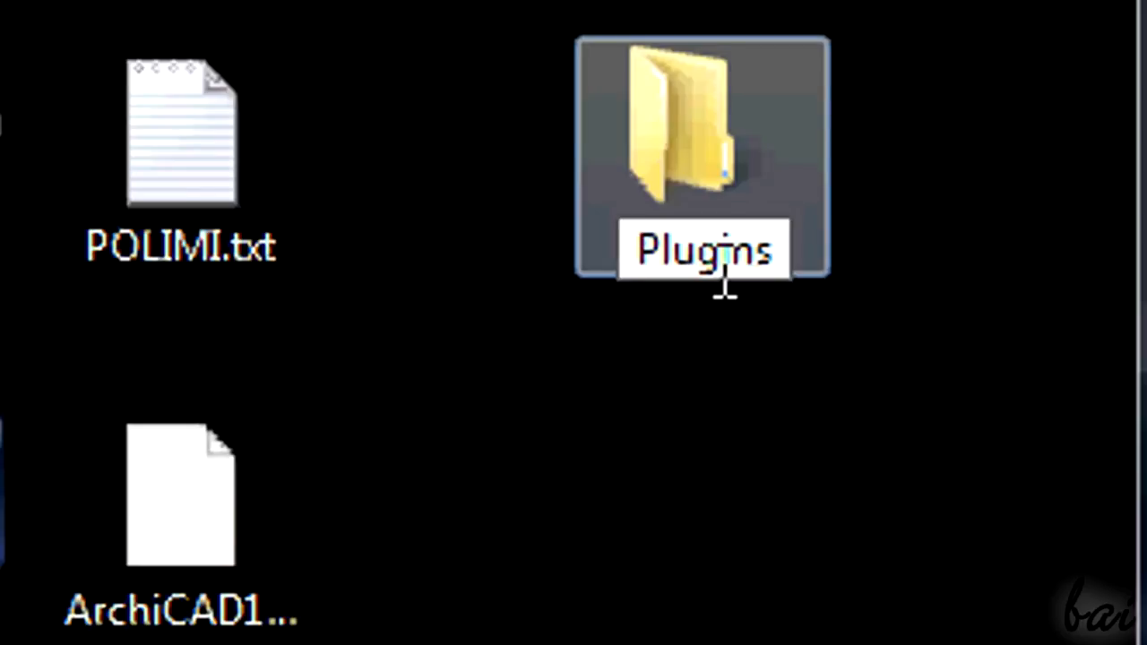
Step: Rename the Plugins folder on the desktop as "32-bit Massive"
{"action": "type", "text": "32"}
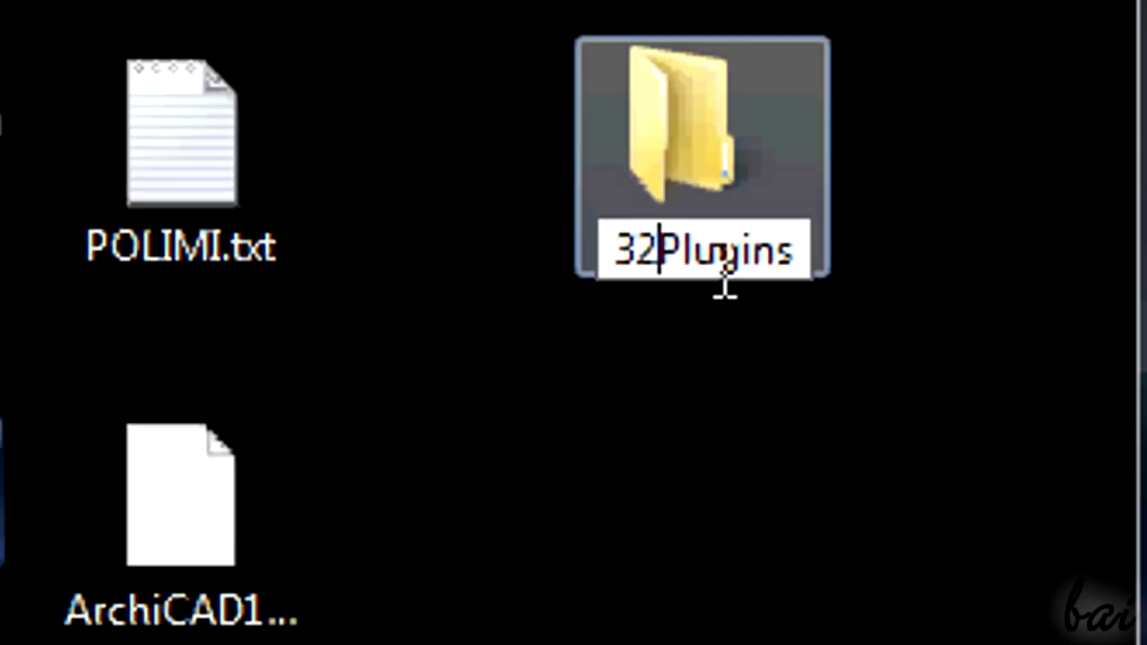
{"action": "type", "text": "-bit"}
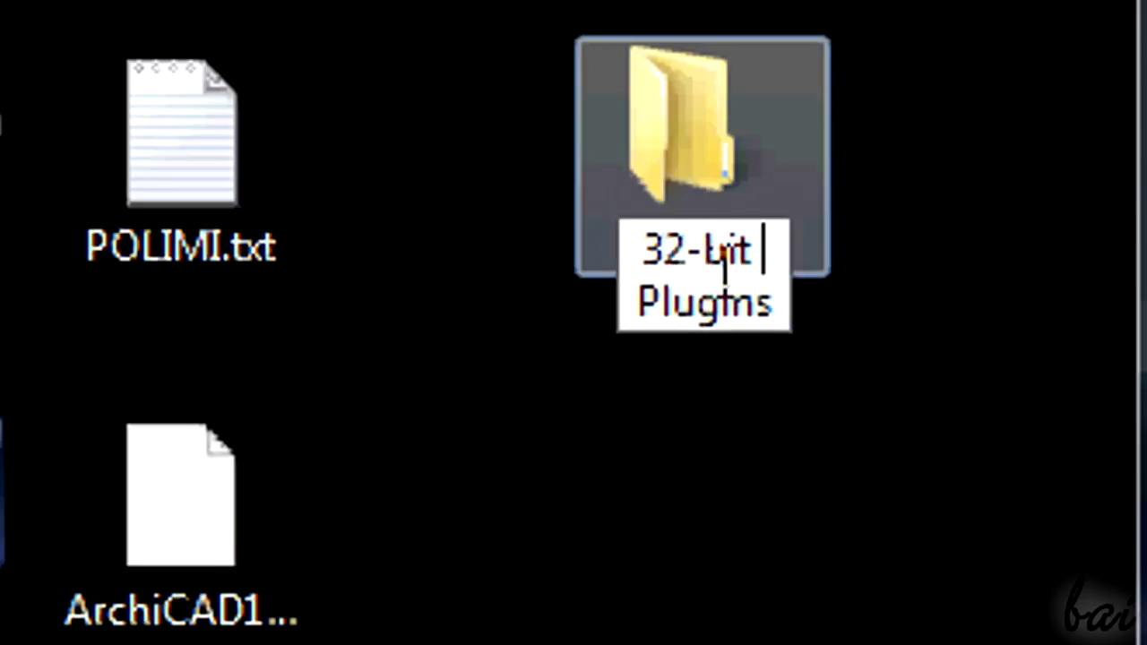
{"action": "left_click", "coordinate": [786, 303]}
{"action": "key", "text": "BackSpace"}
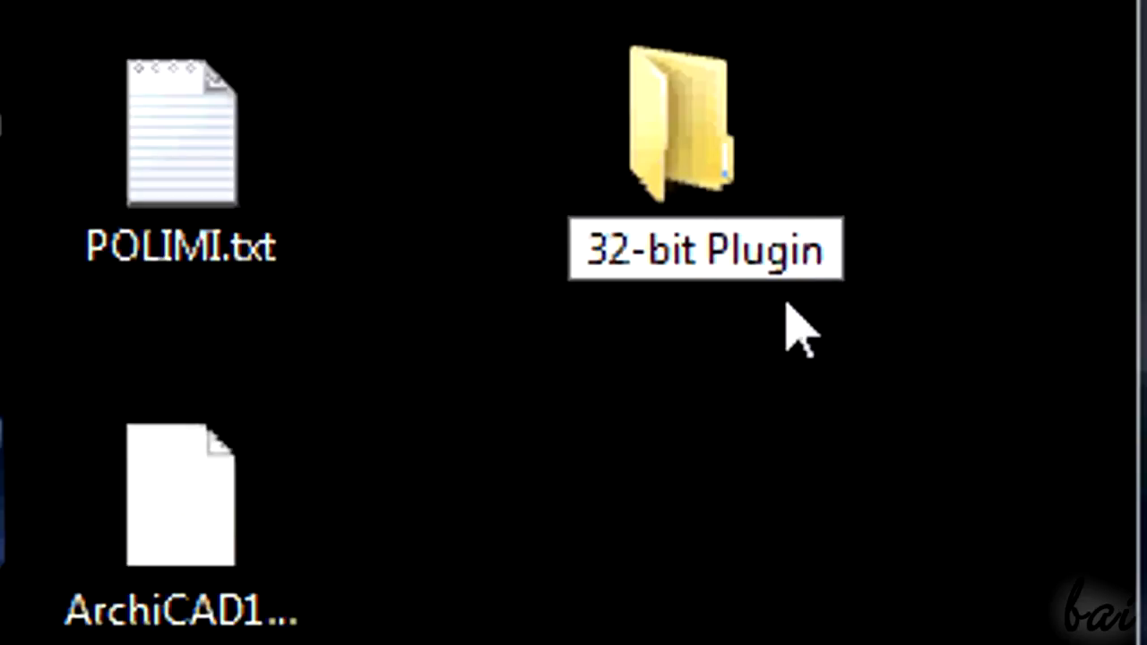
{"action": "left_click_drag", "start_coordinate": [708, 255], "coordinate": [744, 255]}
{"action": "left_click_drag", "start_coordinate": [849, 258], "coordinate": [838, 255]}
{"action": "type", "text": "M"}
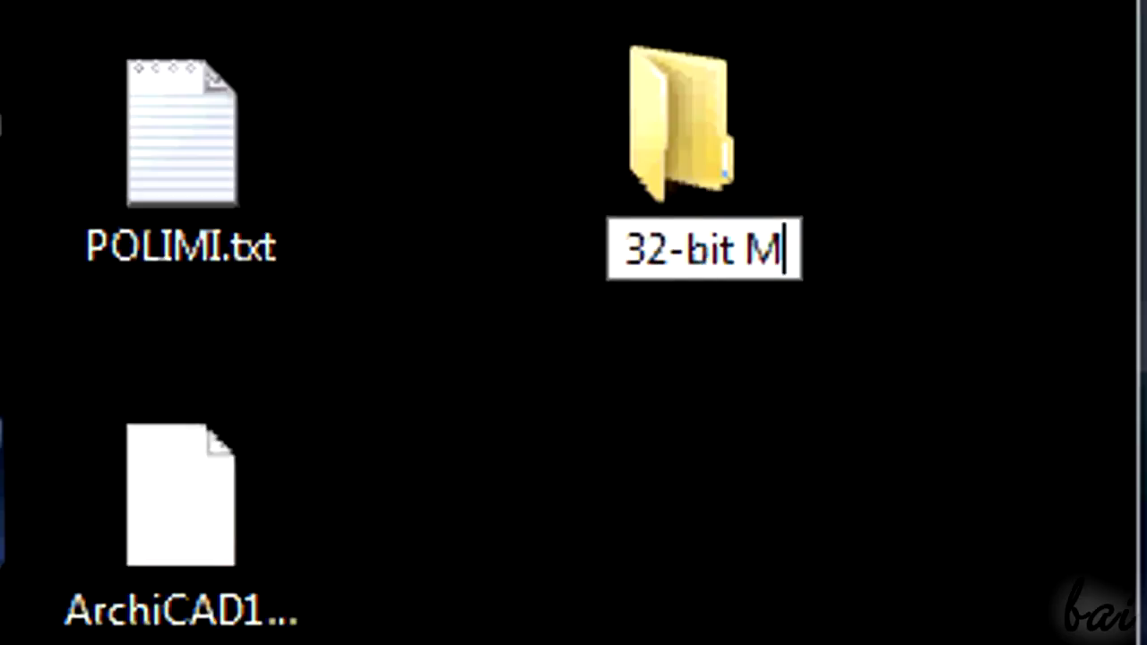
{"action": "type", "text": "assive"}
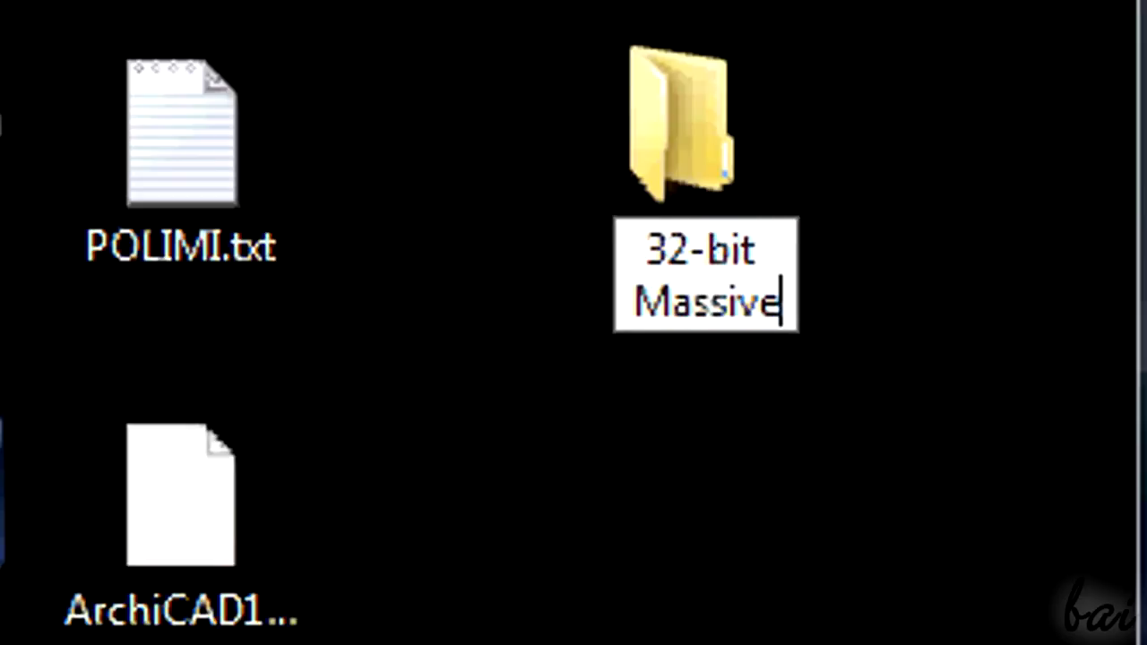
{"action": "key", "text": "Return"}
{"action": "left_click_drag", "start_coordinate": [798, 209], "coordinate": [525, 174]}
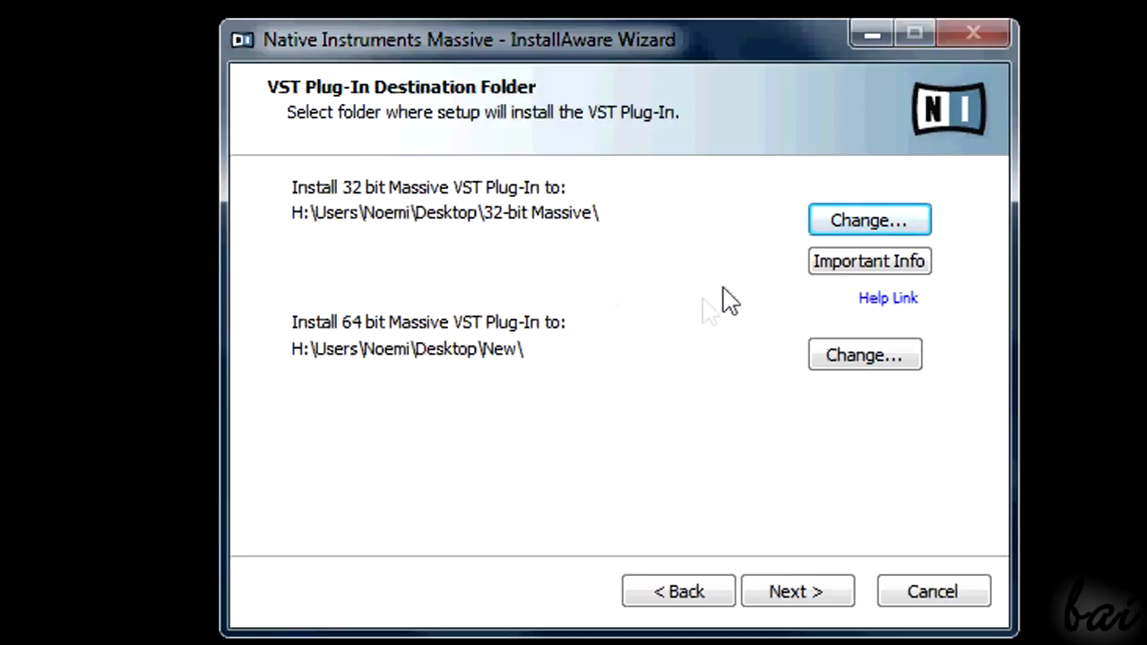
Step: Continue the installer past the VST Plug-In Destination Folder page and open the 32-bit Massive folder on the desktop
{"action": "left_click", "coordinate": [798, 593]}
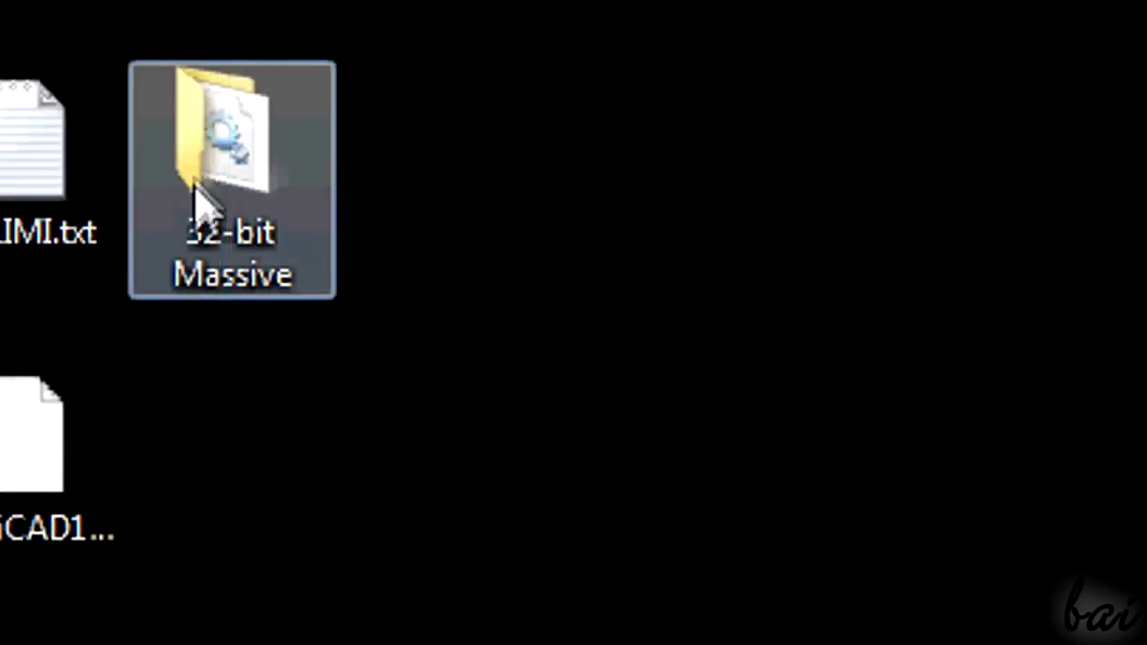
{"action": "left_click", "coordinate": [199, 215]}
{"action": "double_click", "coordinate": [246, 192]}
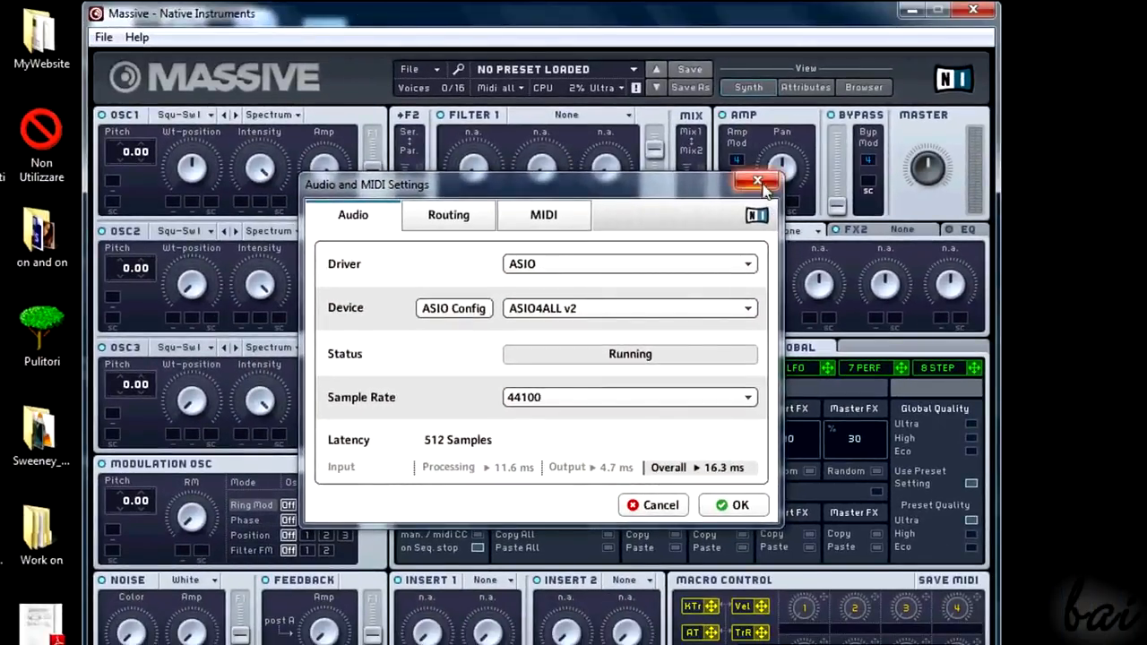
Step: Dismiss Massive's audio settings and display its About information to check the installed version
{"action": "left_click", "coordinate": [758, 180]}
{"action": "left_click", "coordinate": [138, 37]}
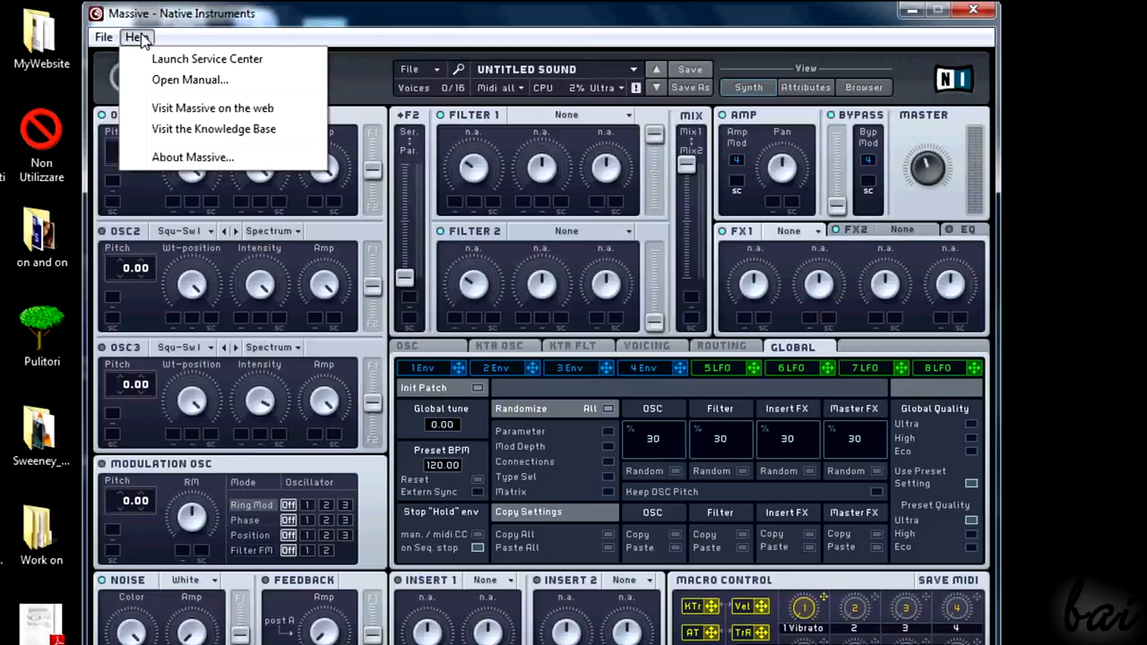
{"action": "left_click", "coordinate": [190, 156]}
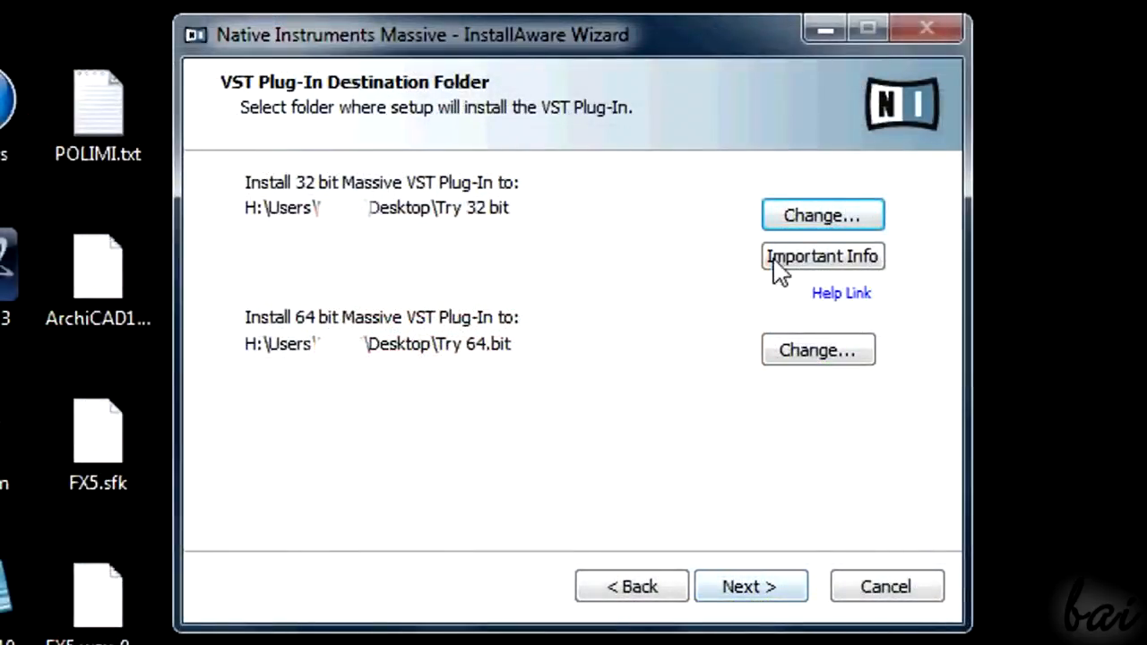
Step: Set the installer's 32-bit VST plug-in destination to the desktop folder 32-bit Massive and open that folder
{"action": "left_click", "coordinate": [822, 215]}
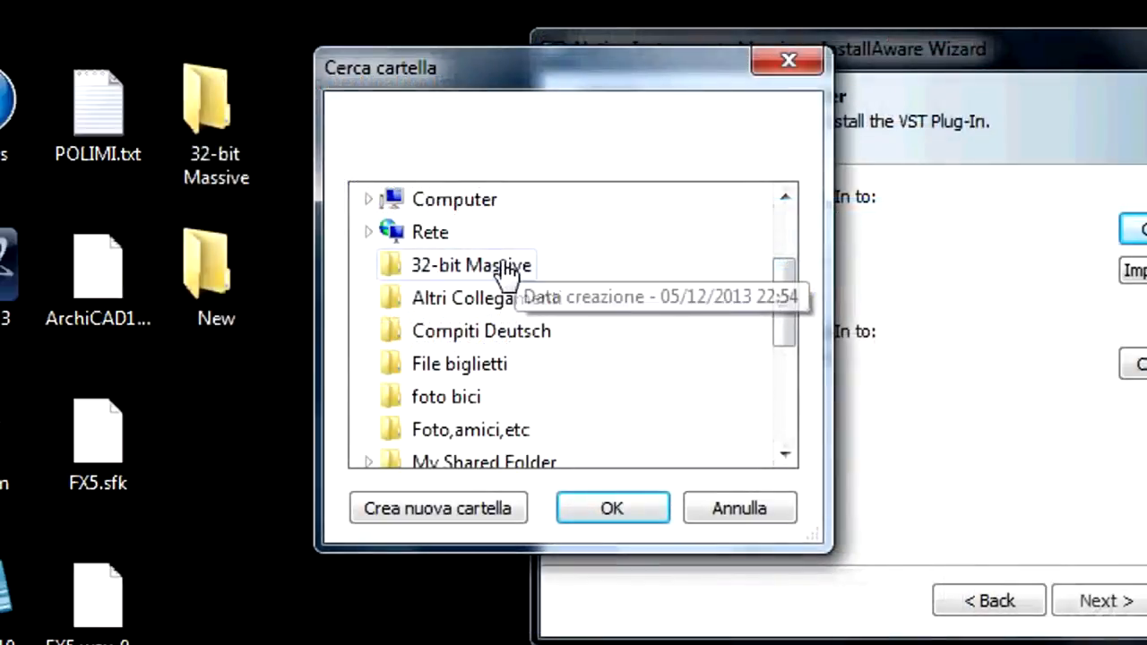
{"action": "left_click", "coordinate": [502, 267]}
{"action": "left_click", "coordinate": [619, 506]}
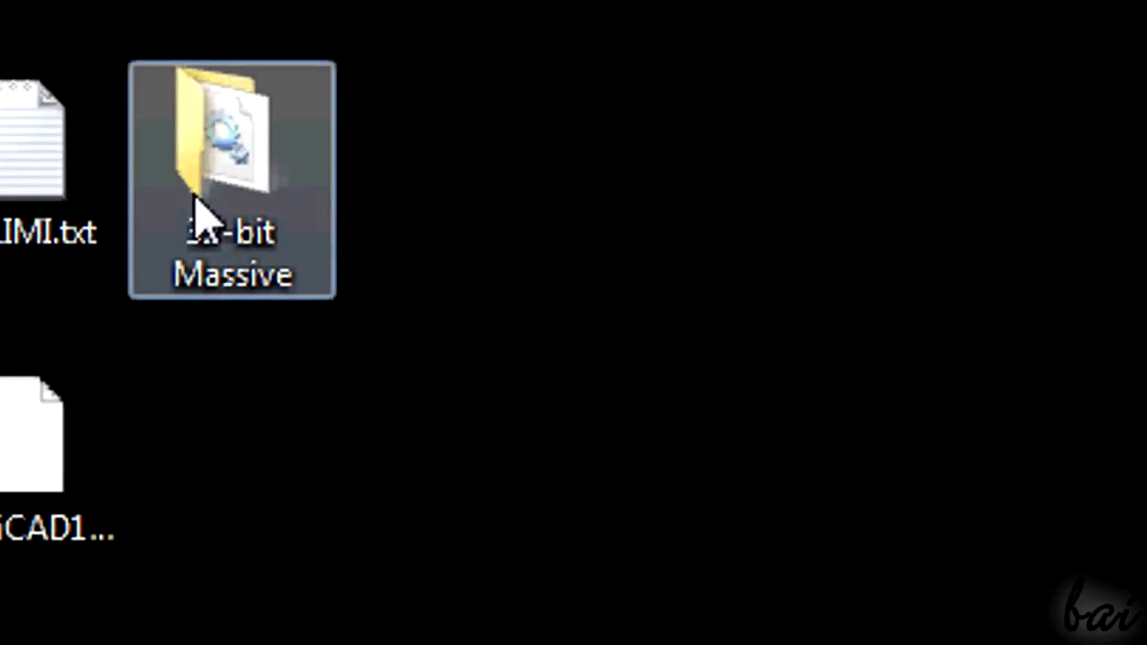
{"action": "left_click", "coordinate": [197, 216]}
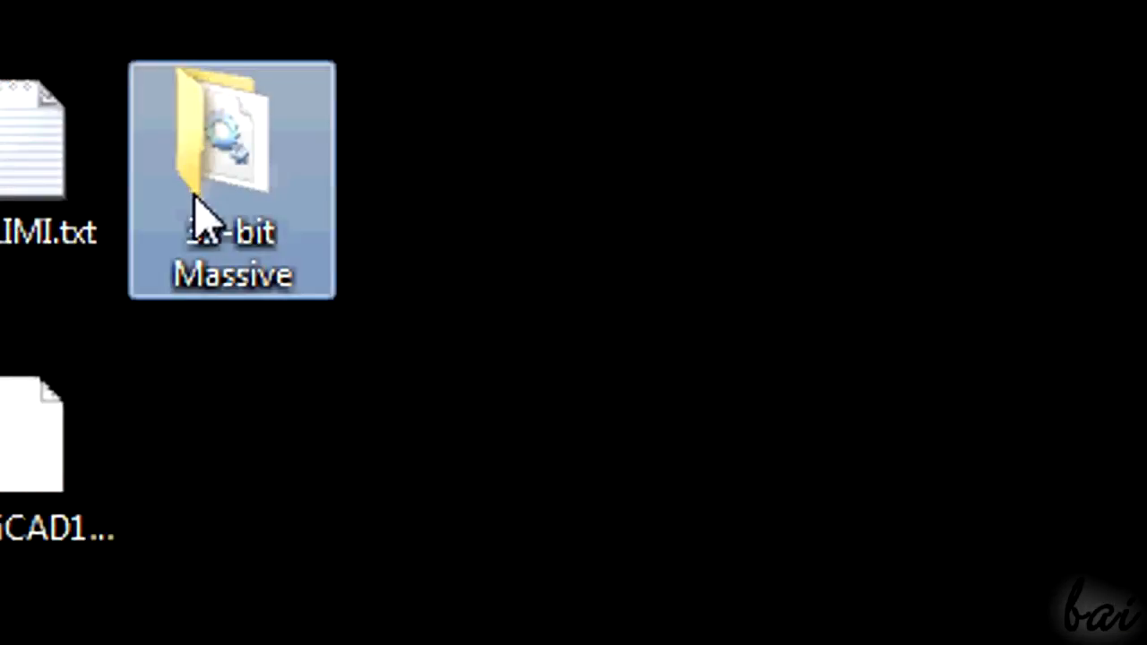
{"action": "double_click", "coordinate": [240, 179]}
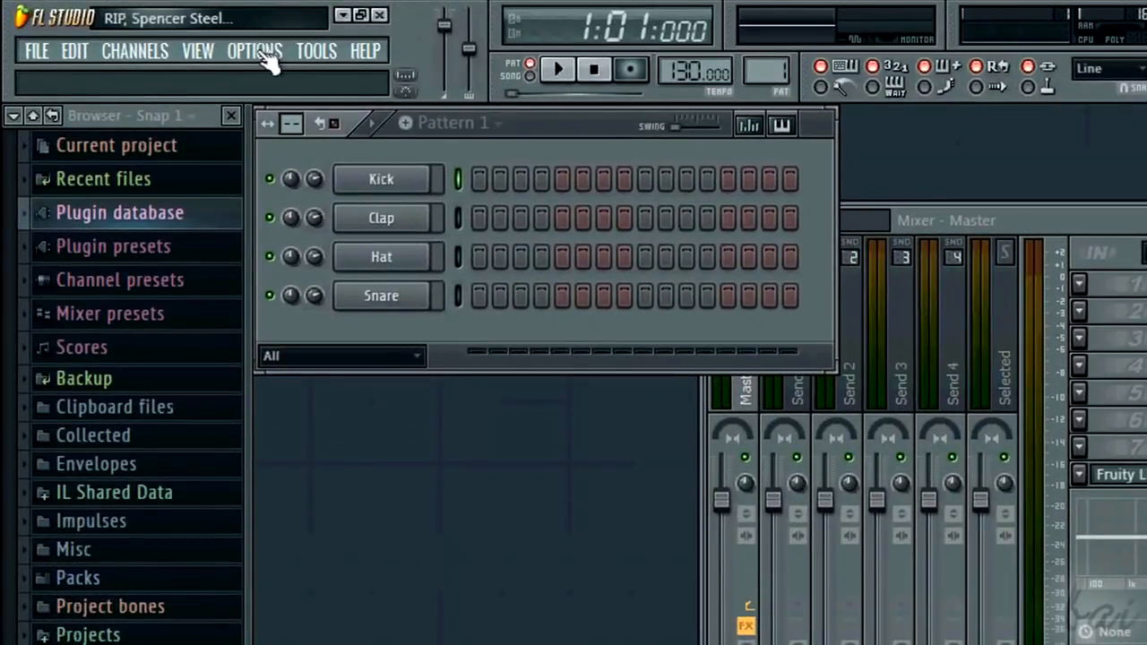
Step: In FL Studio's file settings, set the VST plugins extra search folder to 32-bit Massive and close the settings
{"action": "left_click", "coordinate": [260, 51]}
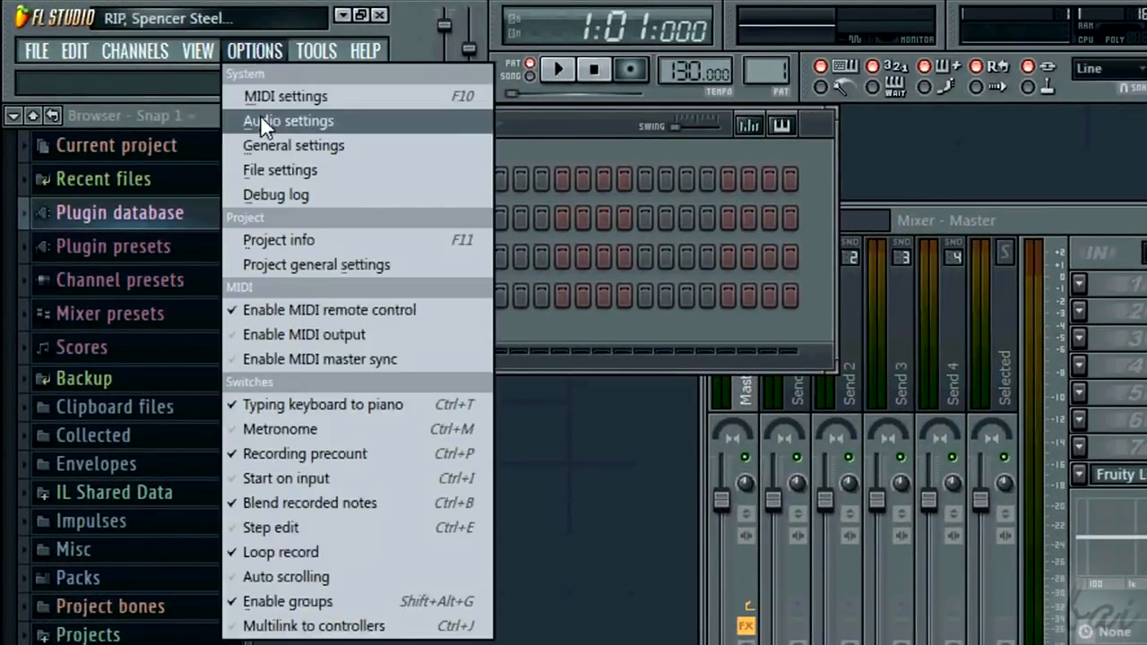
{"action": "left_click", "coordinate": [275, 171]}
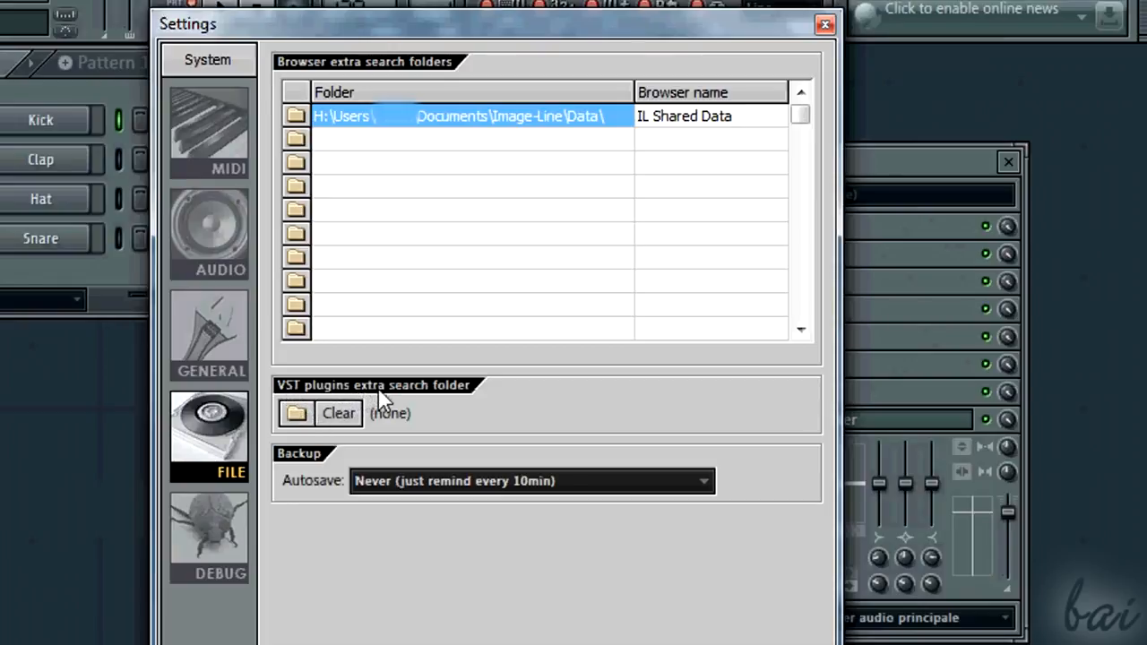
{"action": "left_click", "coordinate": [305, 414]}
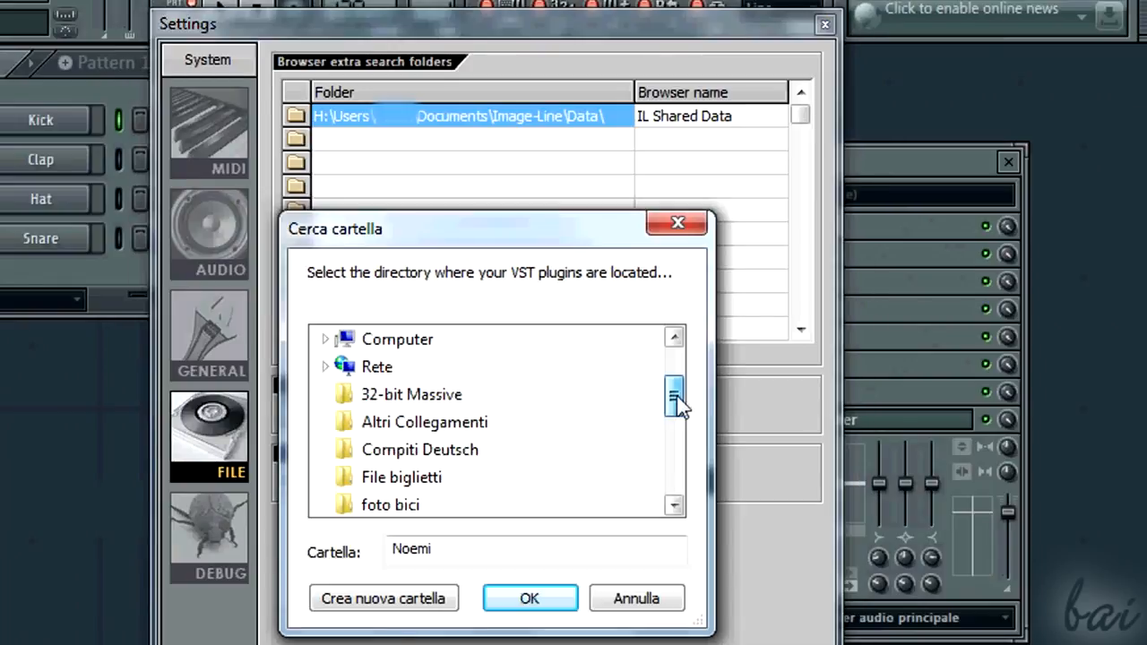
{"action": "left_click", "coordinate": [432, 406]}
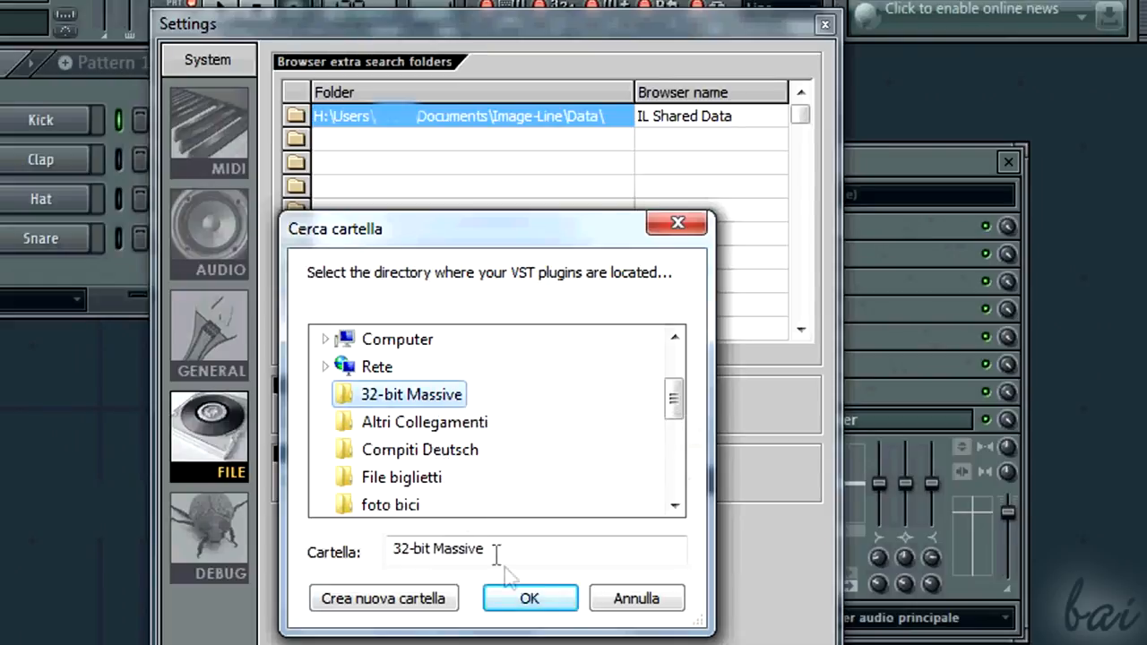
{"action": "left_click", "coordinate": [530, 599]}
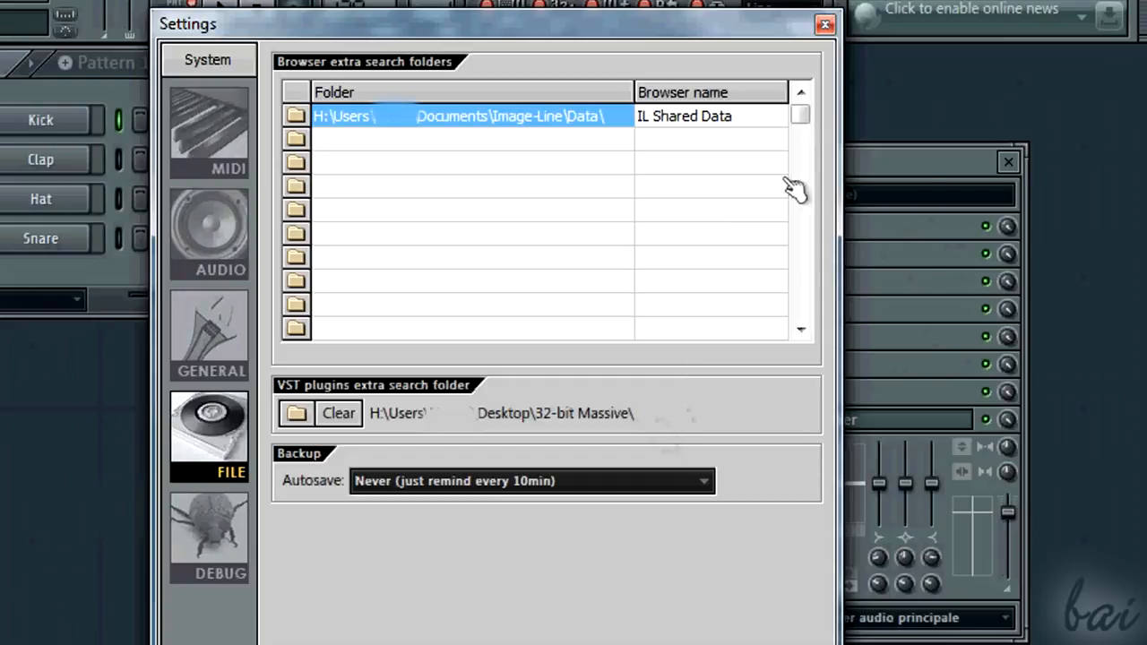
{"action": "left_click", "coordinate": [825, 25]}
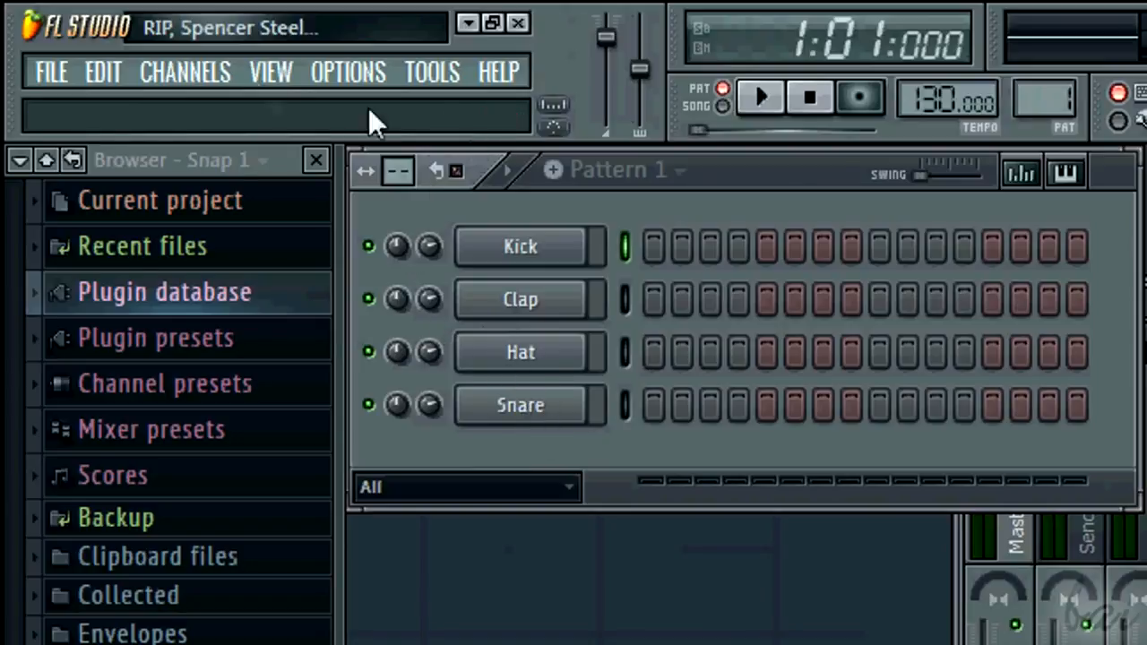
Step: Open the full generator plugin list for adding a channel and refresh it with Scan & verify (unsafe!)
{"action": "left_click", "coordinate": [206, 75]}
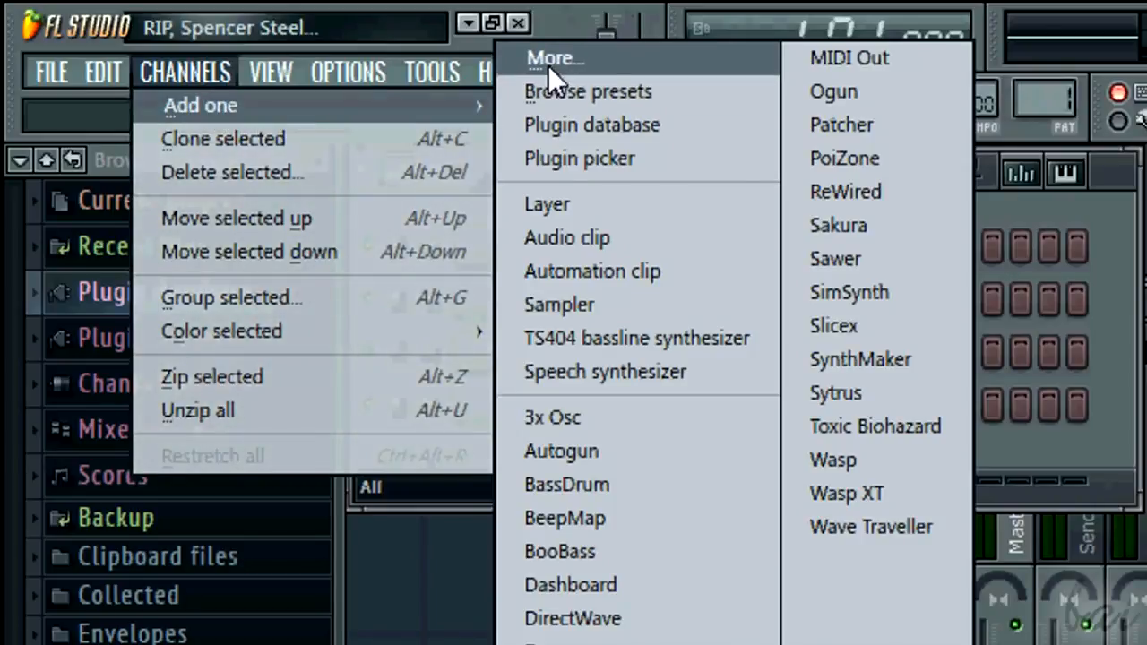
{"action": "left_click", "coordinate": [595, 63]}
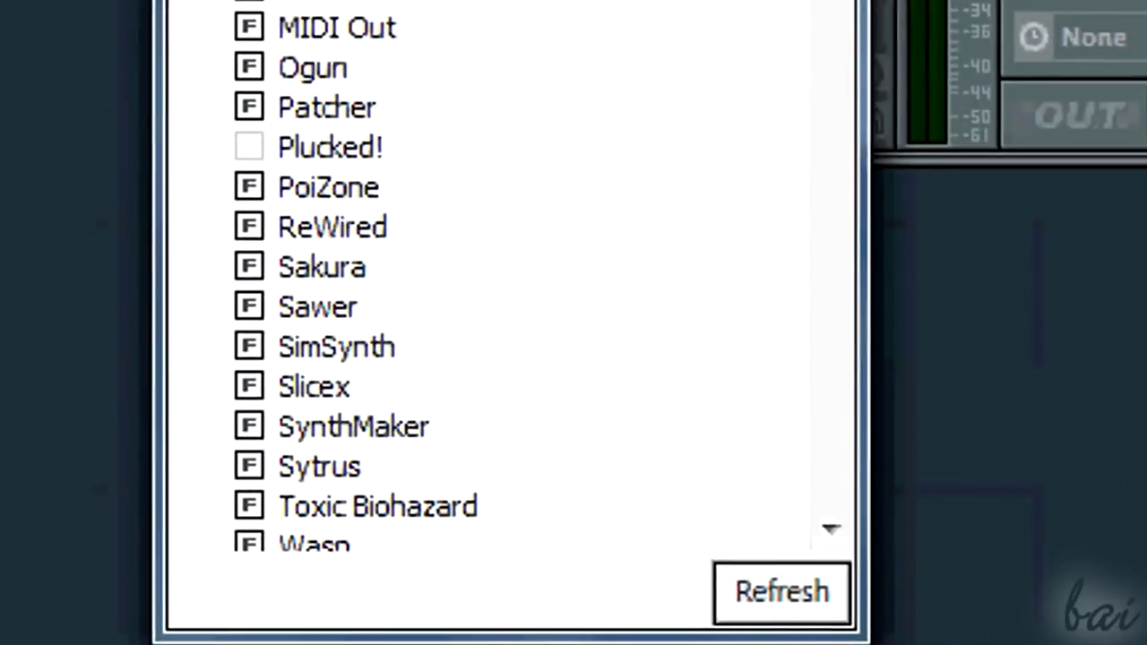
{"action": "left_click", "coordinate": [793, 599]}
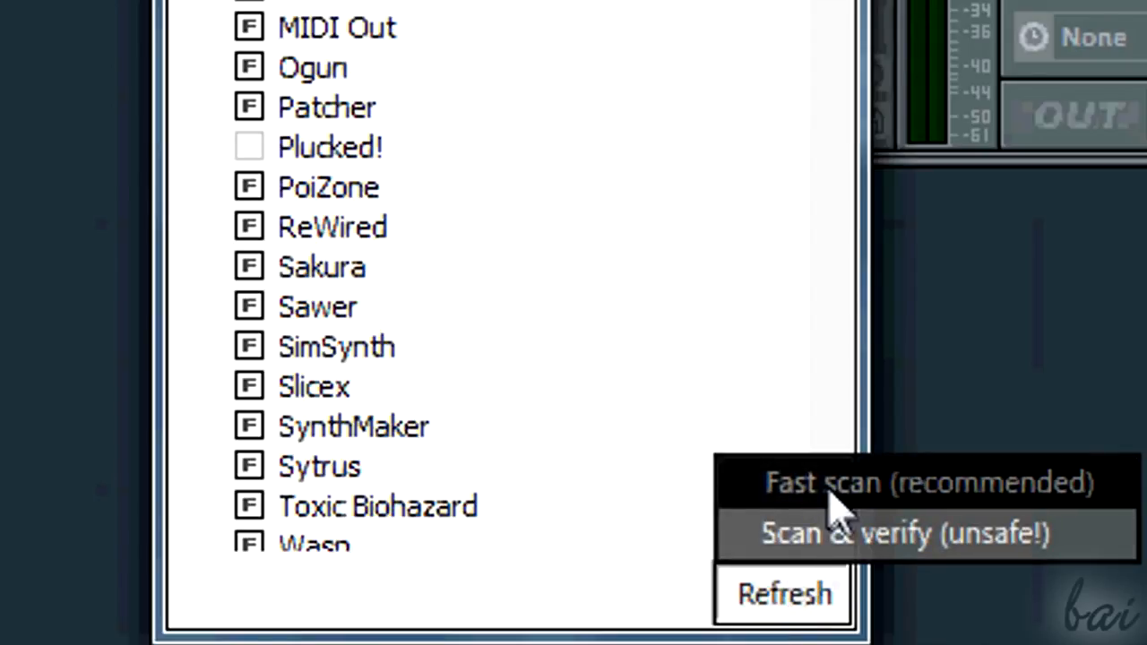
{"action": "left_click", "coordinate": [841, 537]}
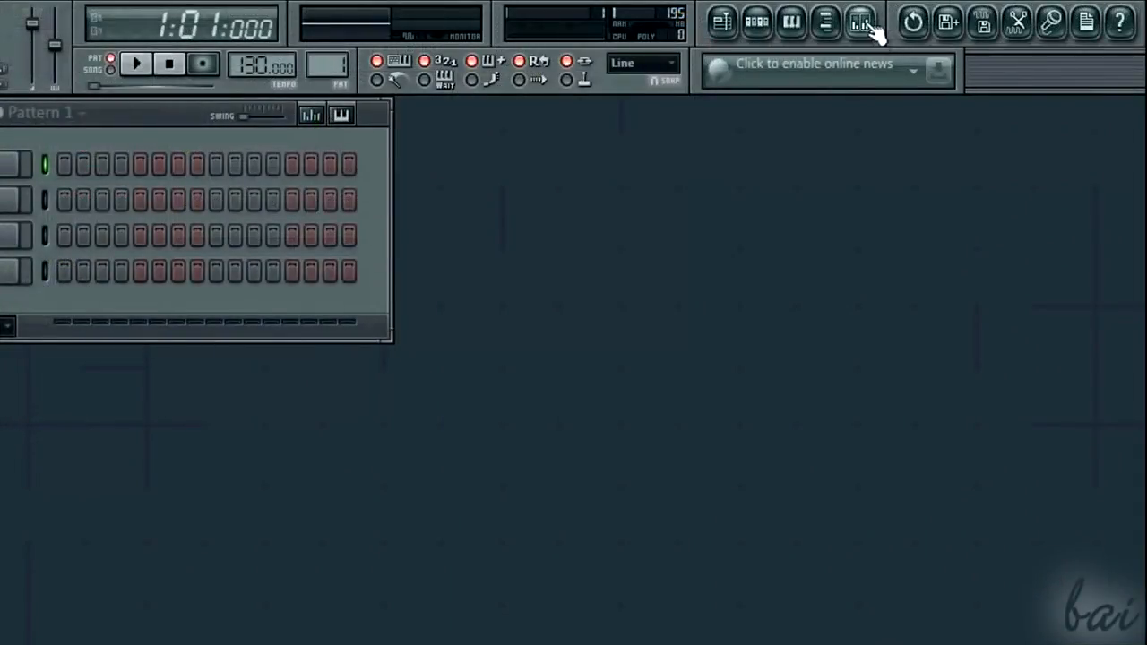
Step: Rescan the full plugin list of the Master mixer track's first effect slot with Scan & verify (unsafe!) and mark Massive as a favorite
{"action": "left_click", "coordinate": [871, 27]}
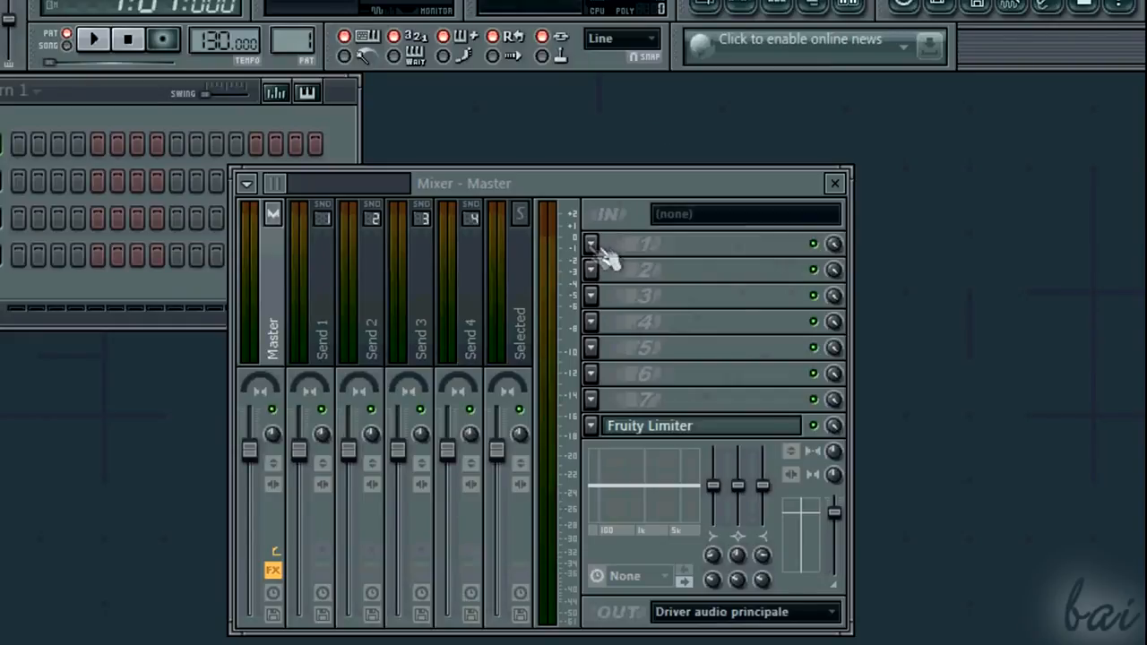
{"action": "left_click", "coordinate": [591, 245]}
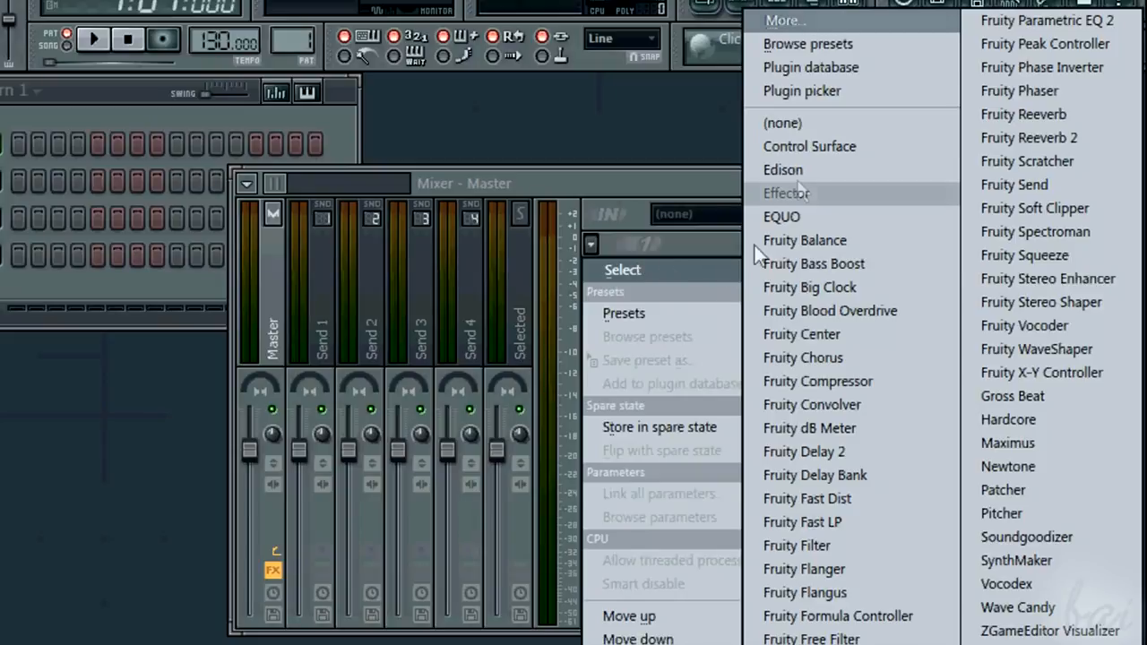
{"action": "left_click", "coordinate": [822, 18]}
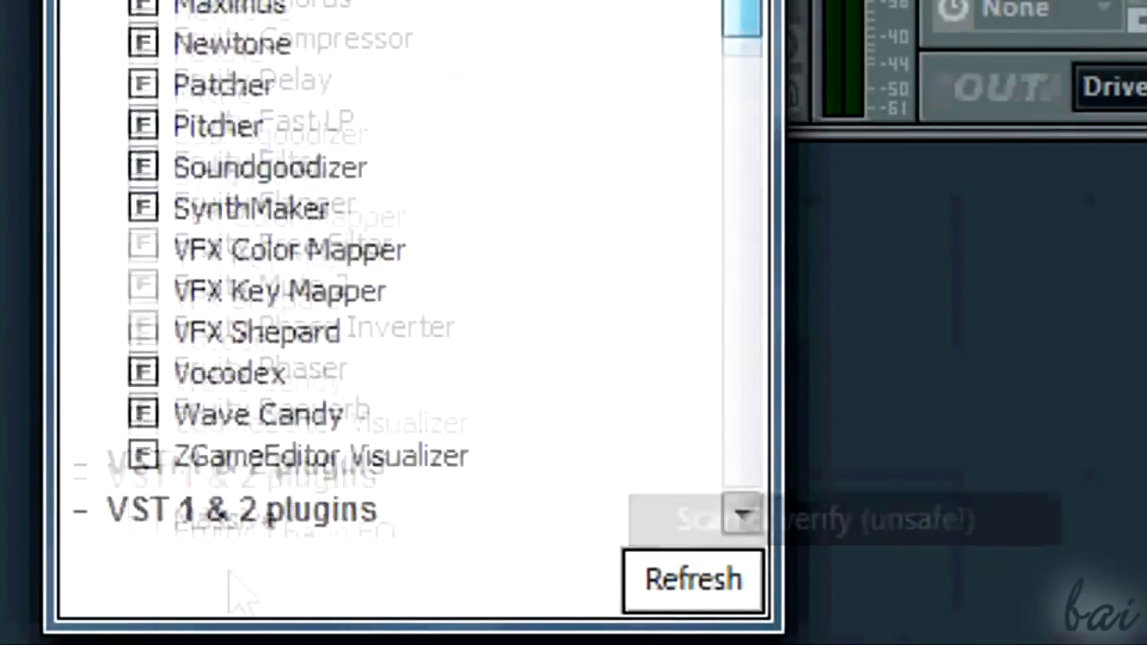
{"action": "left_click", "coordinate": [143, 520]}
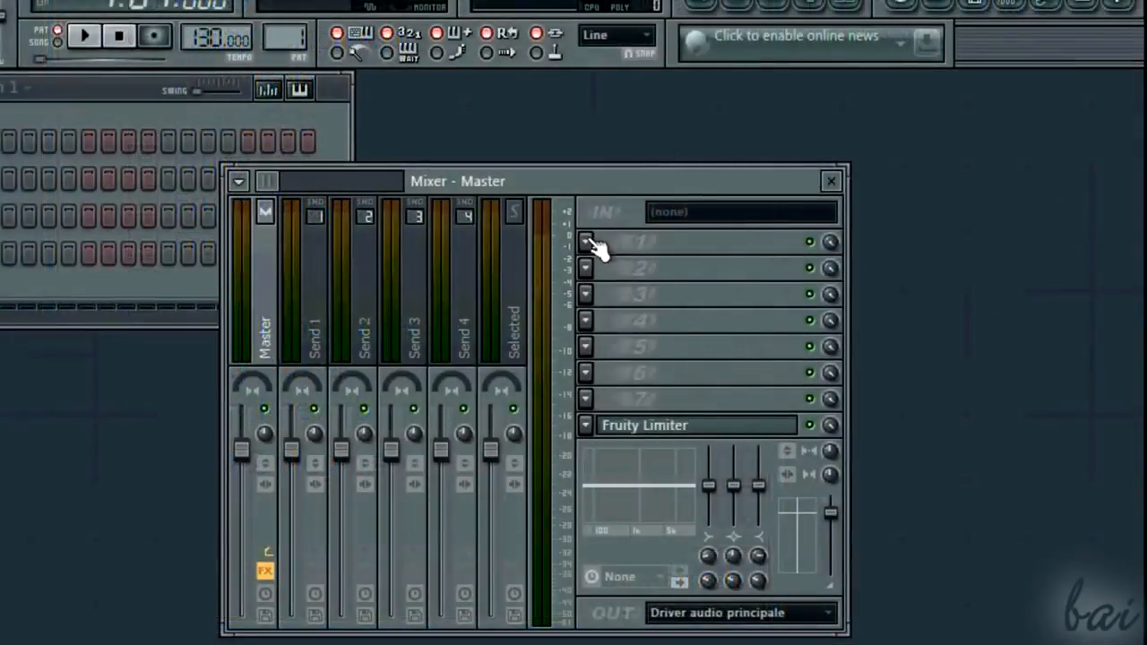
Step: Load Massive into the first effect slot of the Master mixer track and reposition its plugin window
{"action": "left_click", "coordinate": [589, 242]}
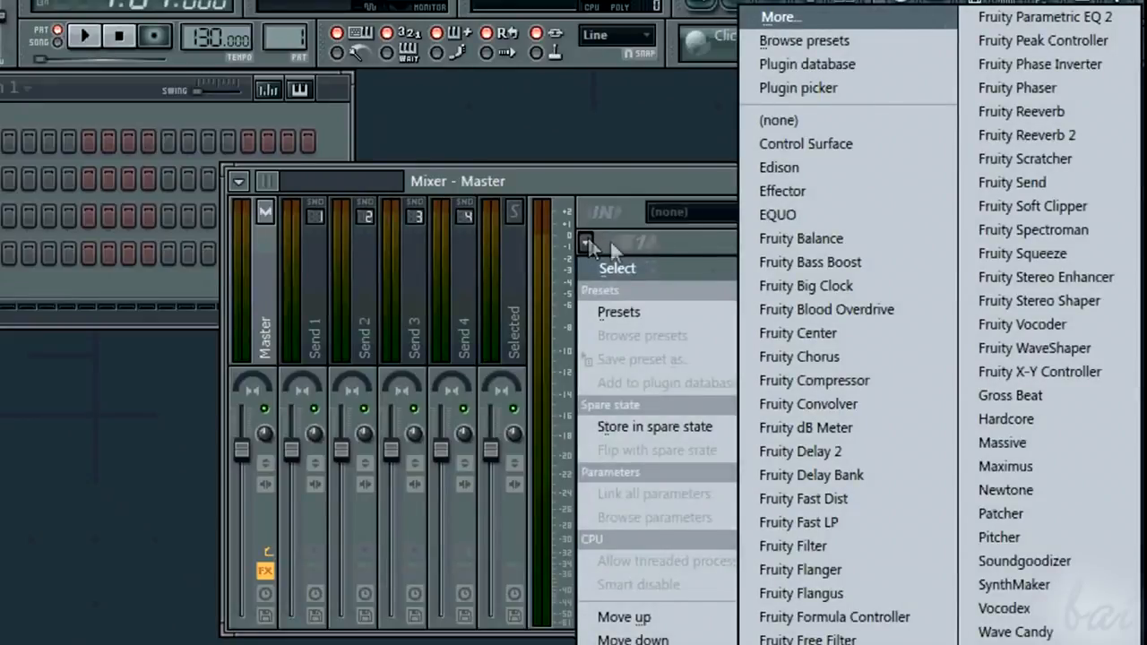
{"action": "left_click", "coordinate": [1043, 441]}
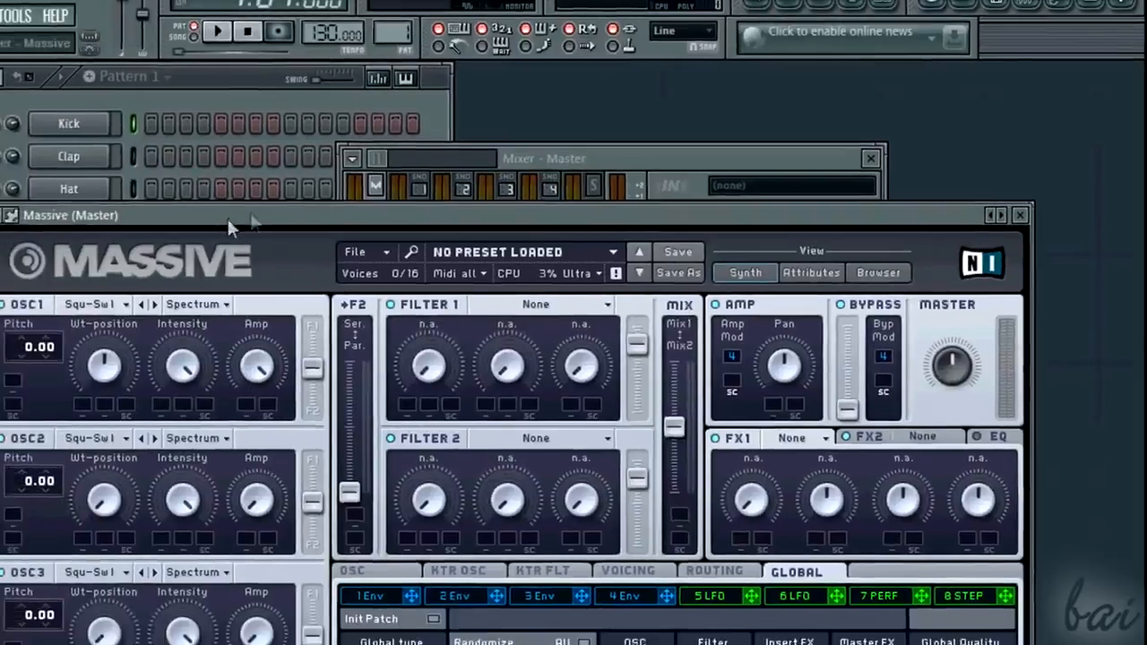
{"action": "left_click_drag", "start_coordinate": [99, 244], "coordinate": [208, 86]}
{"action": "left_click_drag", "start_coordinate": [444, 63], "coordinate": [438, 102]}
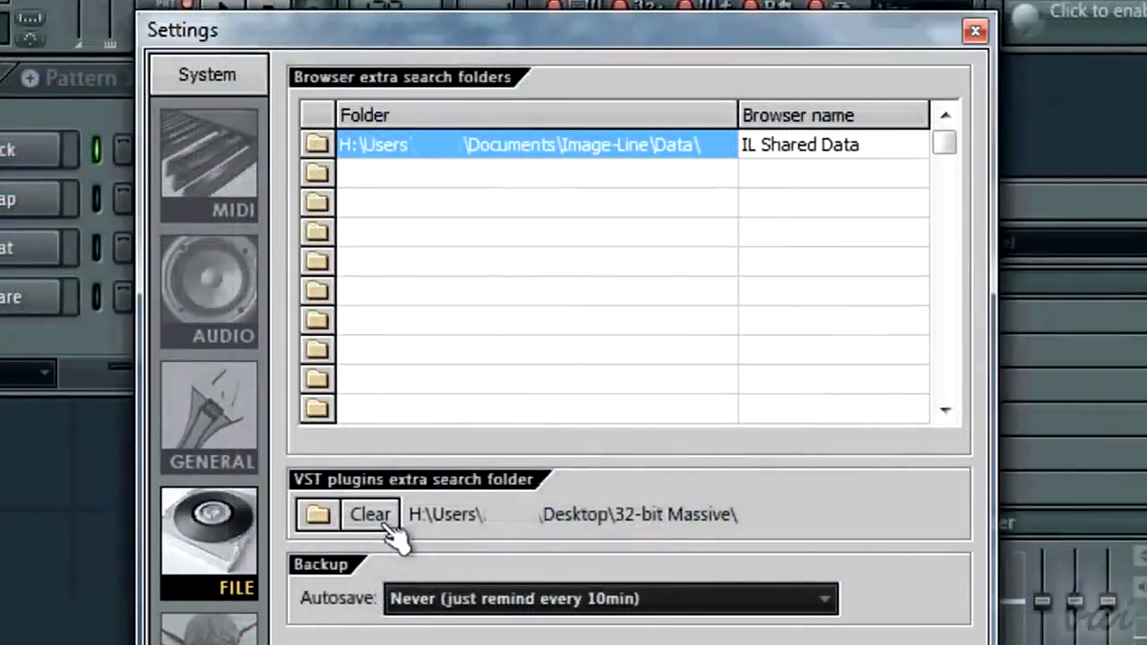
Step: Clear the VST plugins extra search folder in the file settings and check the plugin choices for the Master track's first slot
{"action": "left_click", "coordinate": [371, 518]}
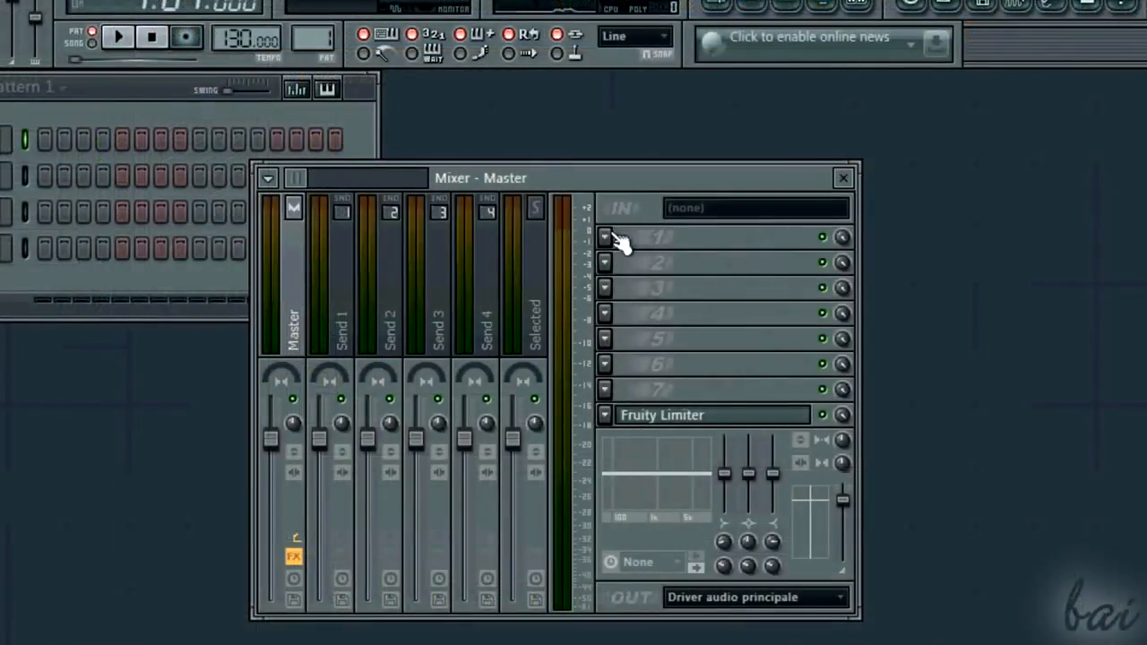
{"action": "left_click", "coordinate": [605, 237]}
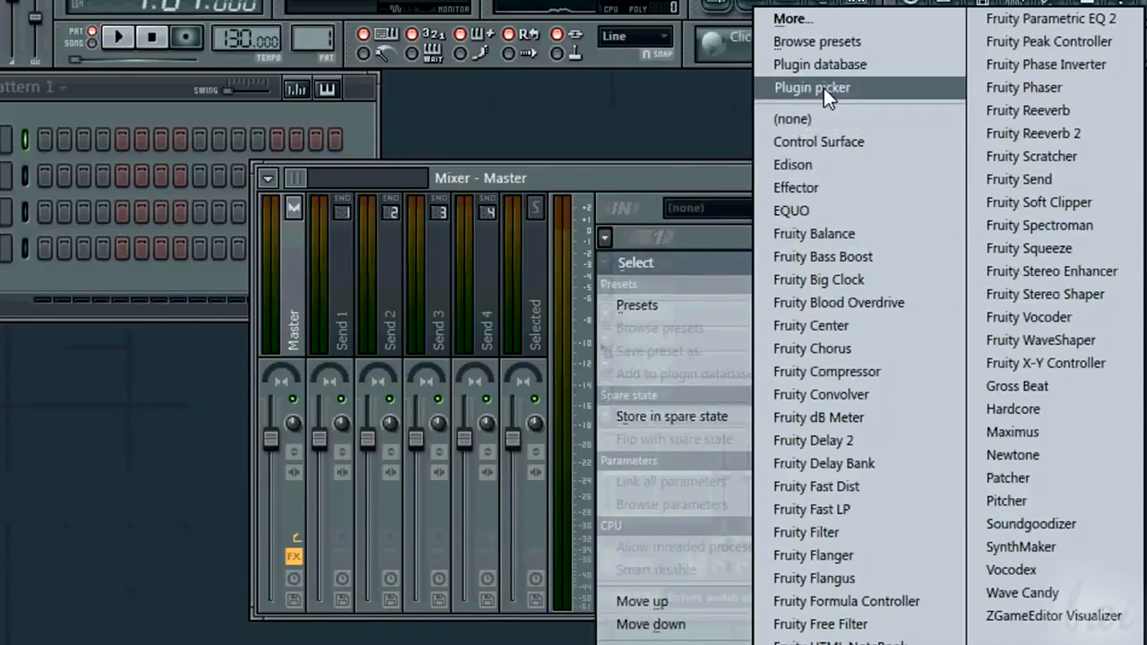
{"action": "left_click", "coordinate": [851, 400]}
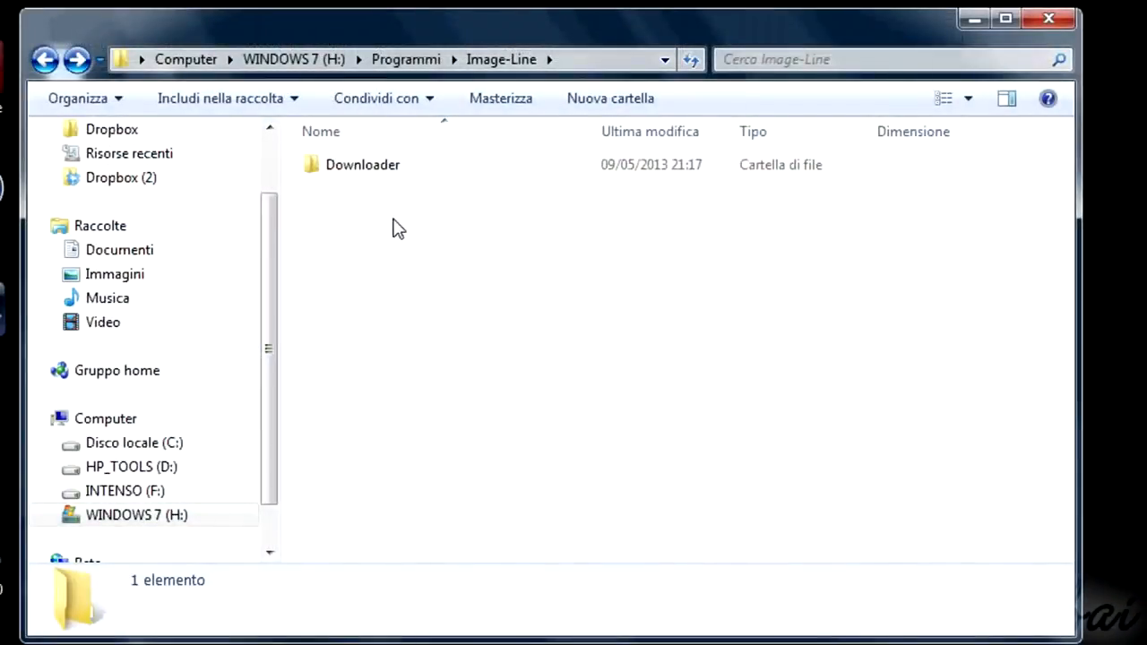
Step: In Windows Explorer, create a folder named External VST Plugins inside the Image-Line program folder and close the window
{"action": "right_click", "coordinate": [393, 218]}
{"action": "mouse_move", "coordinate": [475, 506]}
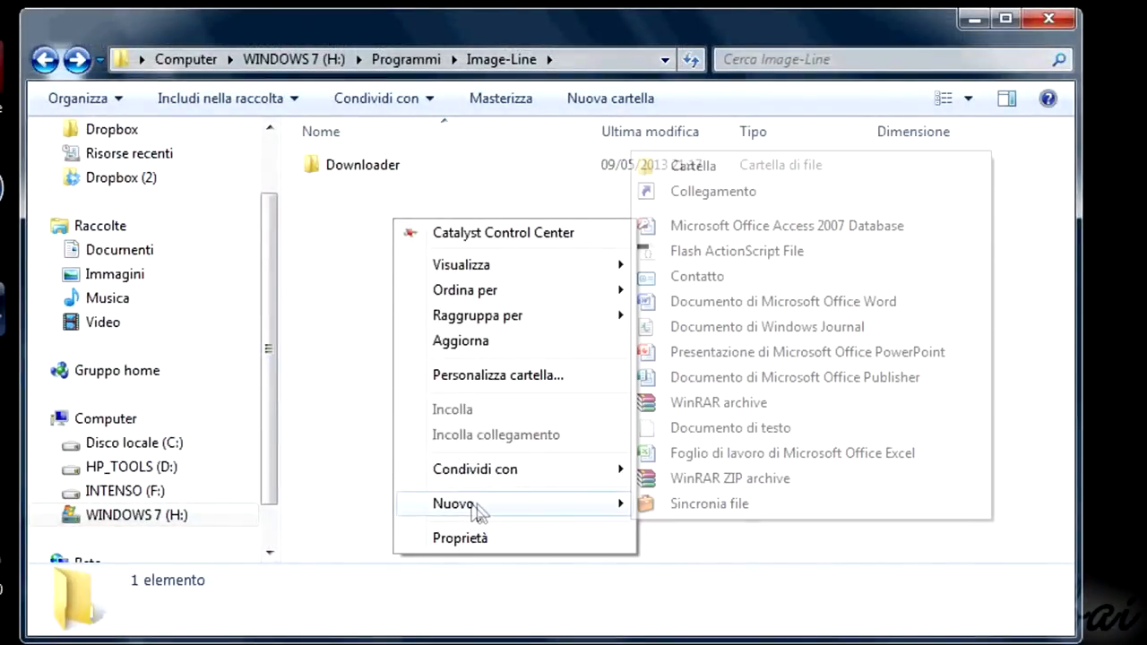
{"action": "left_click", "coordinate": [667, 165]}
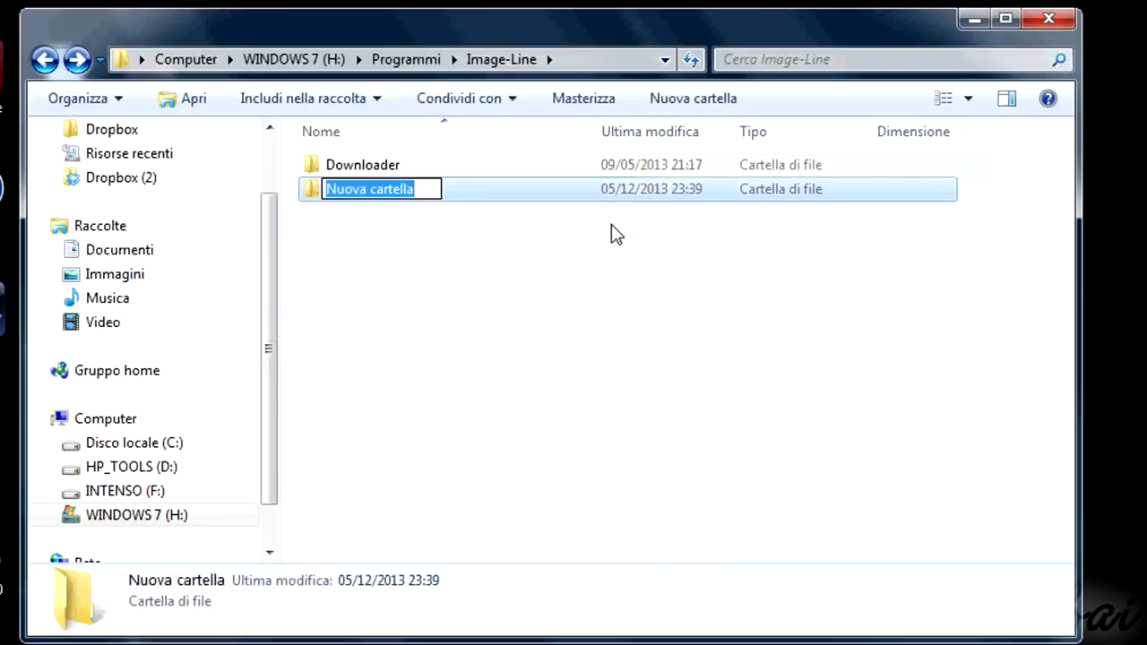
{"action": "type", "text": "External VST Plugins"}
{"action": "left_click", "coordinate": [326, 242]}
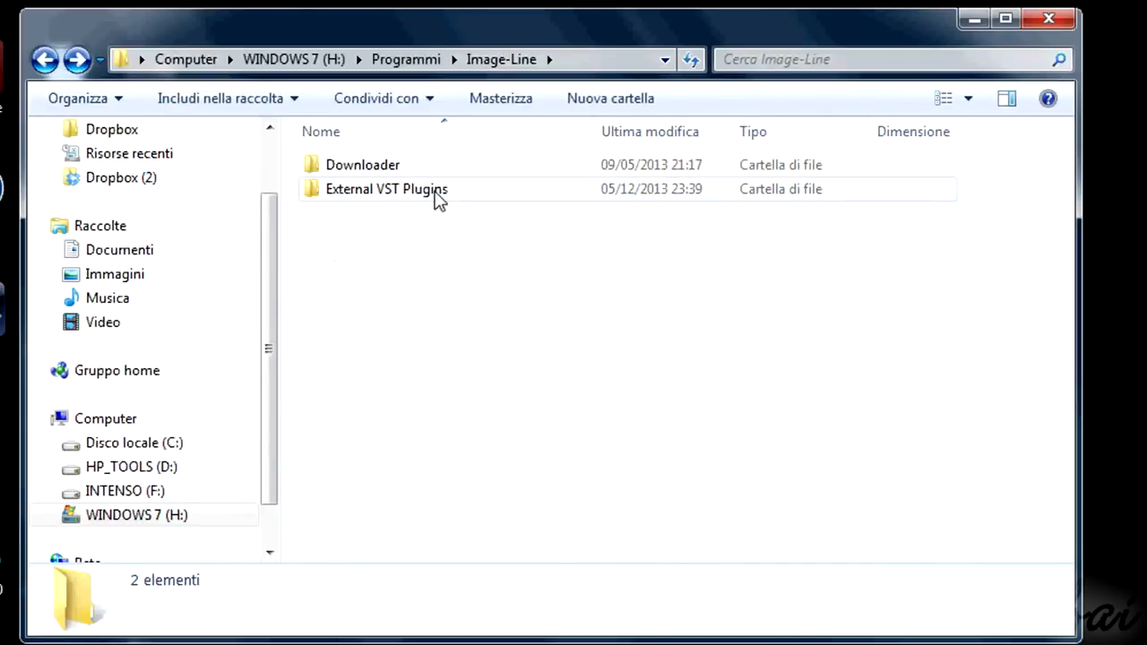
{"action": "left_click", "coordinate": [384, 197]}
{"action": "left_click", "coordinate": [1046, 20]}
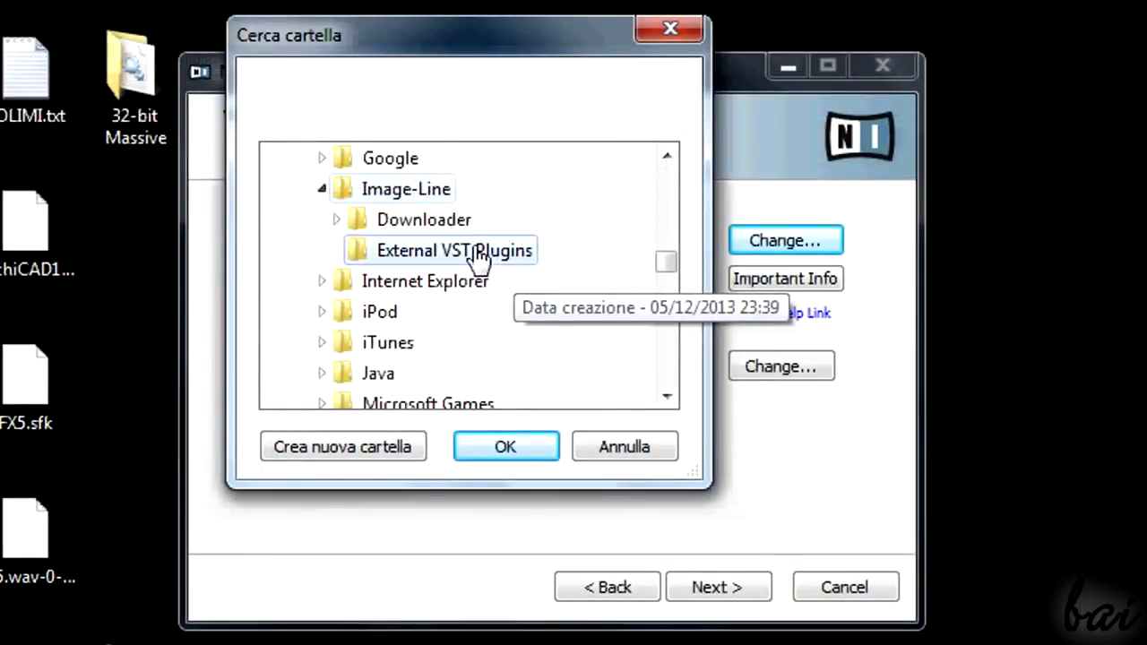
Step: Set the Massive installer's VST plug-in destination to Image-Line's External VST Plugins folder, and close that folder's Explorer window
{"action": "left_click", "coordinate": [476, 253]}
{"action": "left_click", "coordinate": [504, 442]}
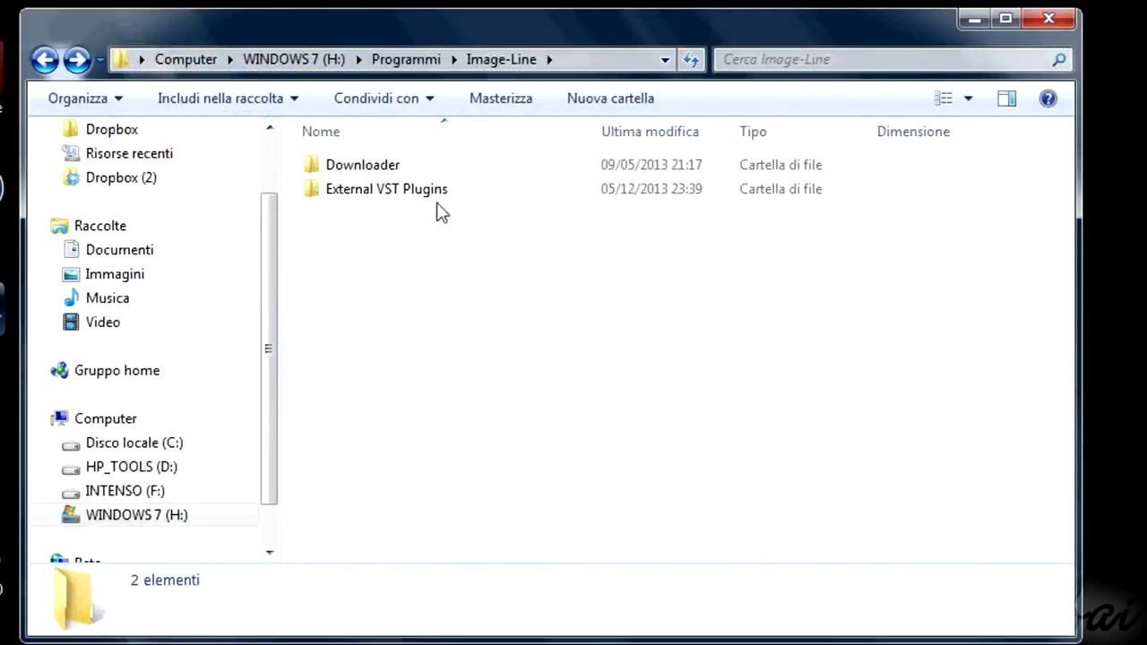
{"action": "left_click", "coordinate": [448, 197]}
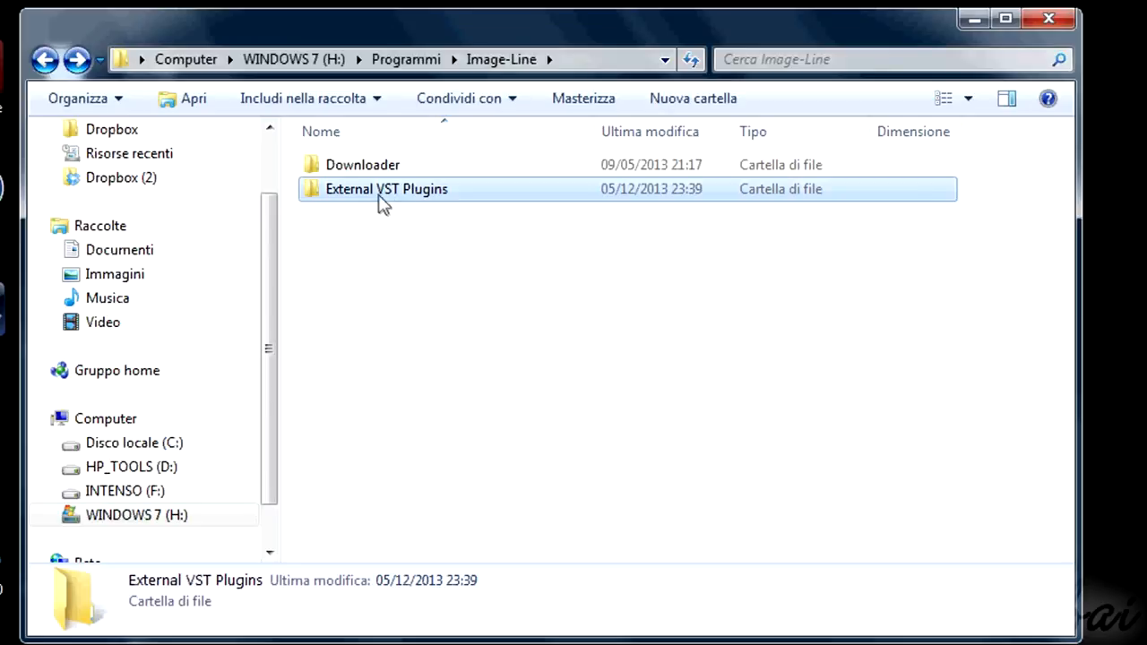
{"action": "left_click", "coordinate": [1048, 22]}
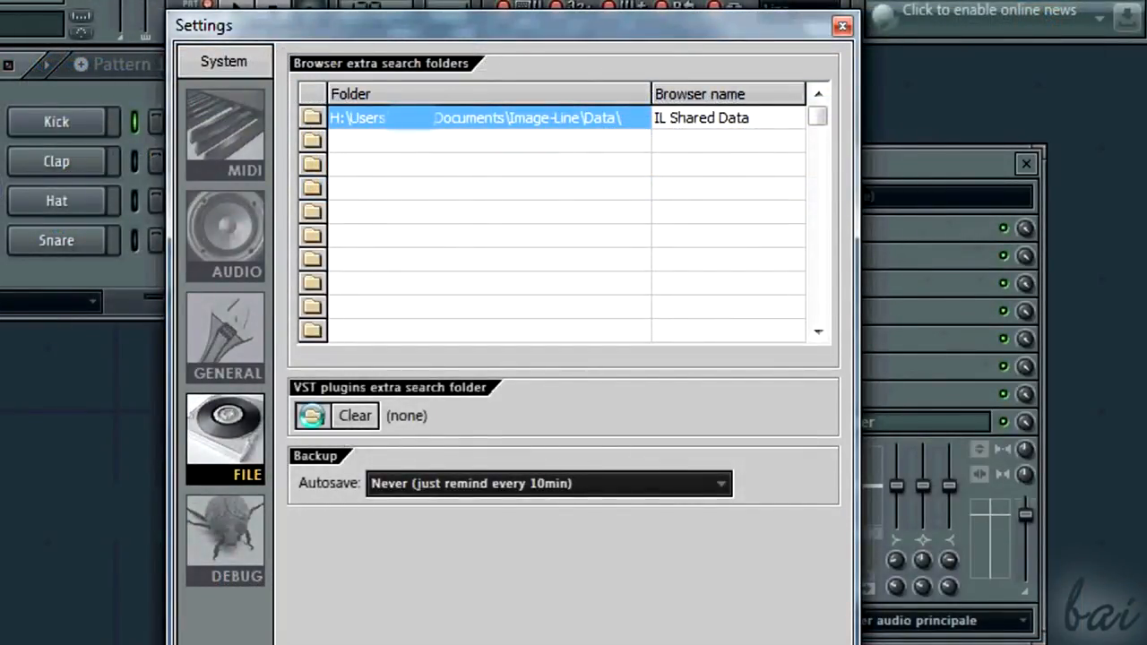
Step: In FL Studio's file settings, set the VST plugins extra search folder to Image-Line's External VST Plugins and close the settings
{"action": "left_click", "coordinate": [314, 417]}
{"action": "scroll", "coordinate": [511, 484], "scroll_direction": "down", "scroll_amount": 1}
{"action": "left_click", "coordinate": [527, 455]}
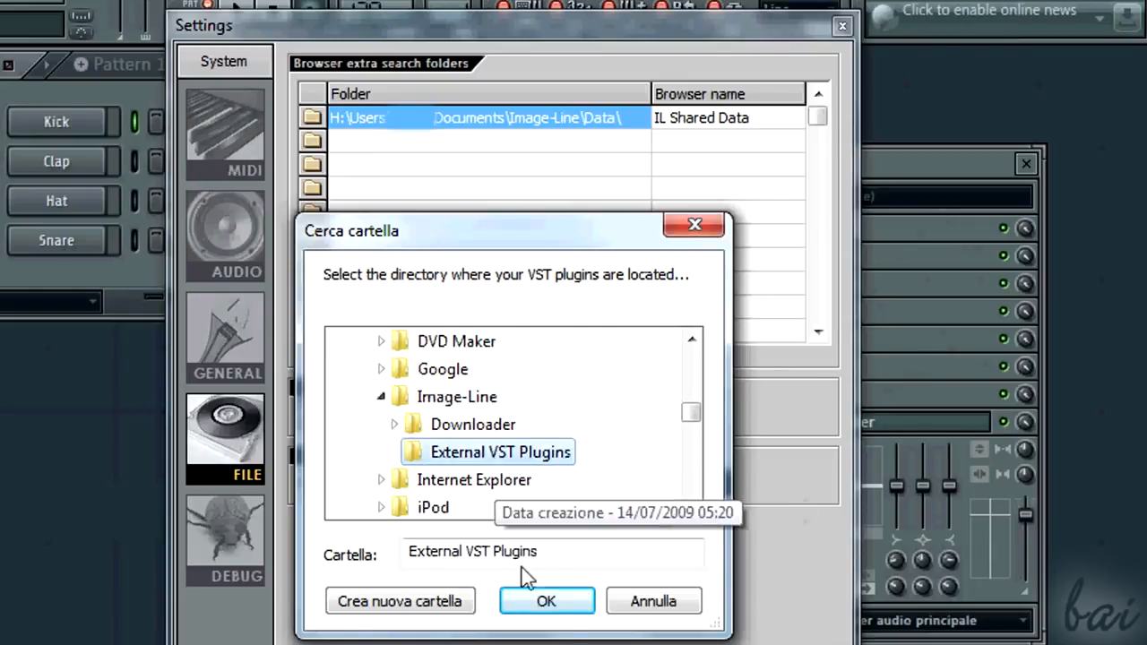
{"action": "left_click", "coordinate": [570, 601]}
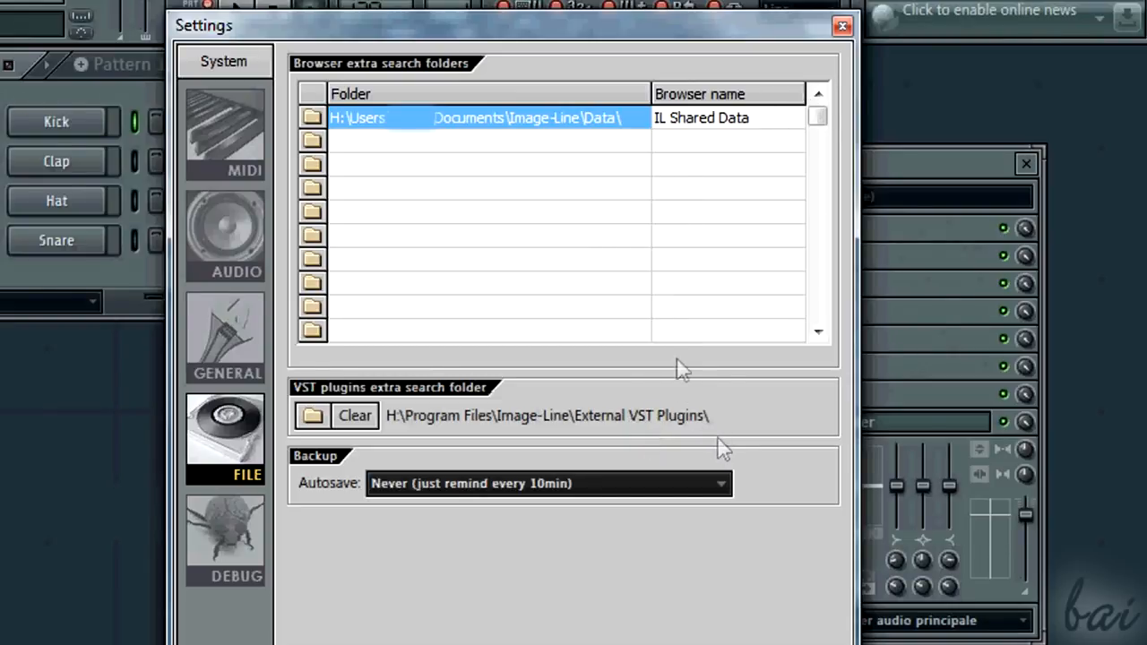
{"action": "left_click", "coordinate": [844, 28]}
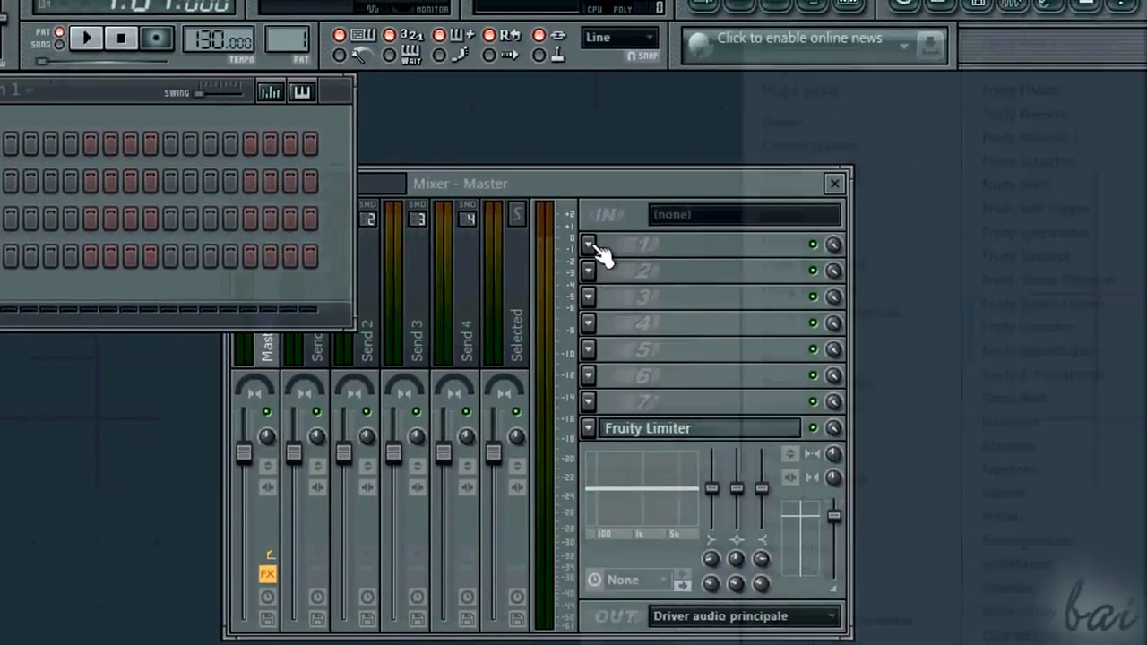
Step: Open the full plugin list for the Master mixer track's first slot and refresh it with Scan & verify (unsafe!)
{"action": "left_click", "coordinate": [588, 245]}
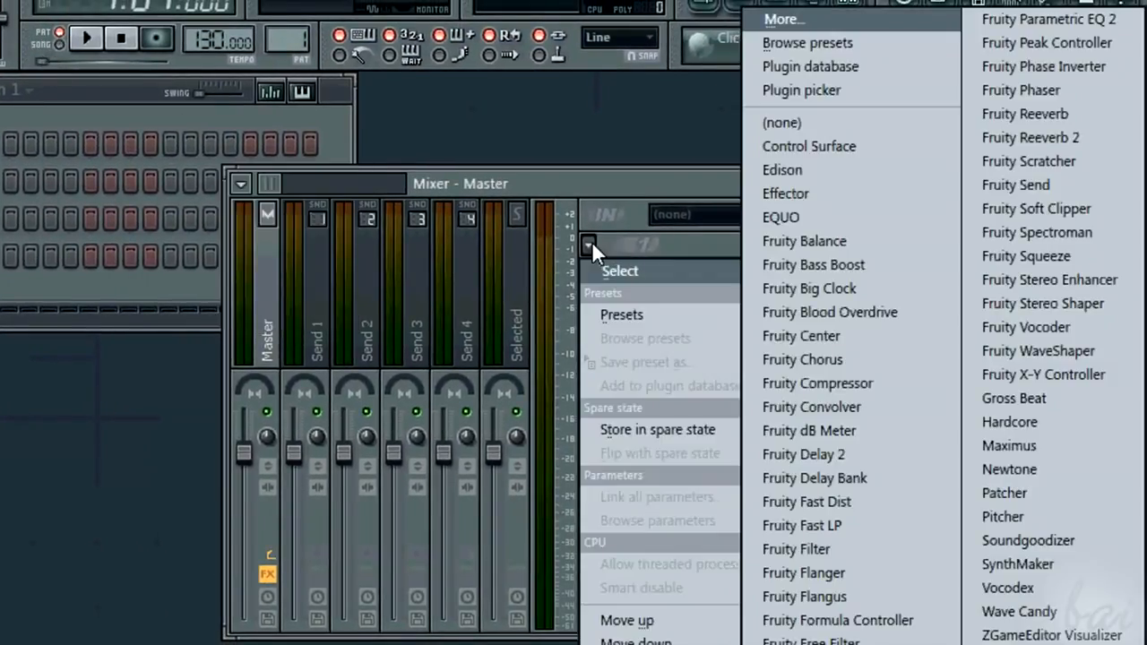
{"action": "left_click", "coordinate": [831, 15]}
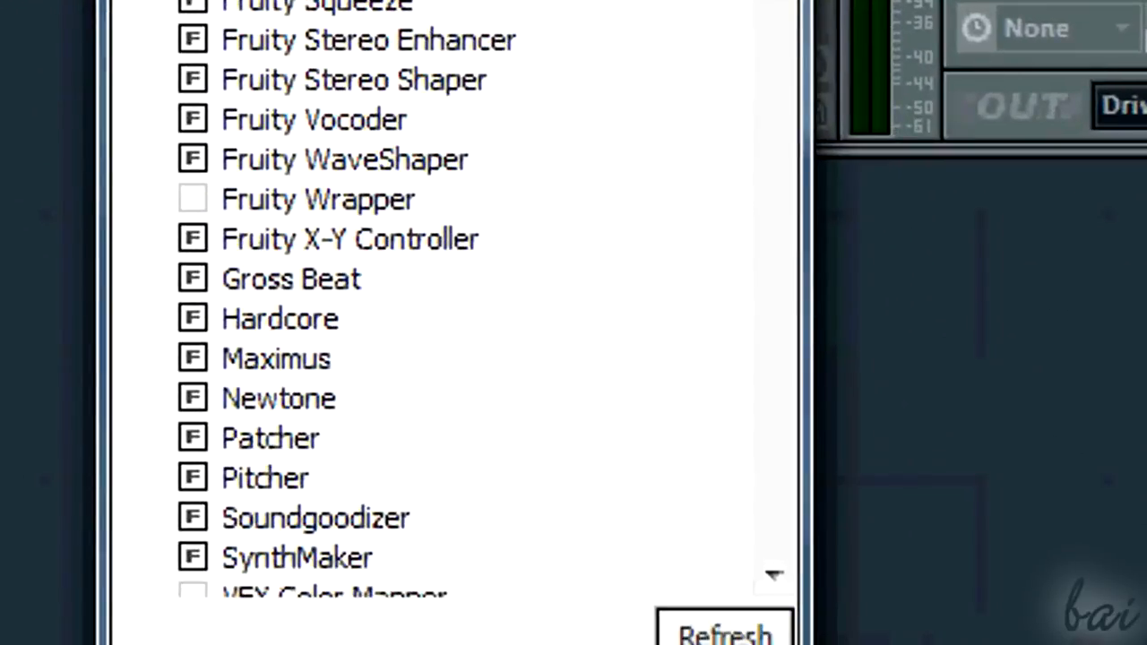
{"action": "scroll", "coordinate": [453, 300], "scroll_direction": "up", "scroll_amount": 1}
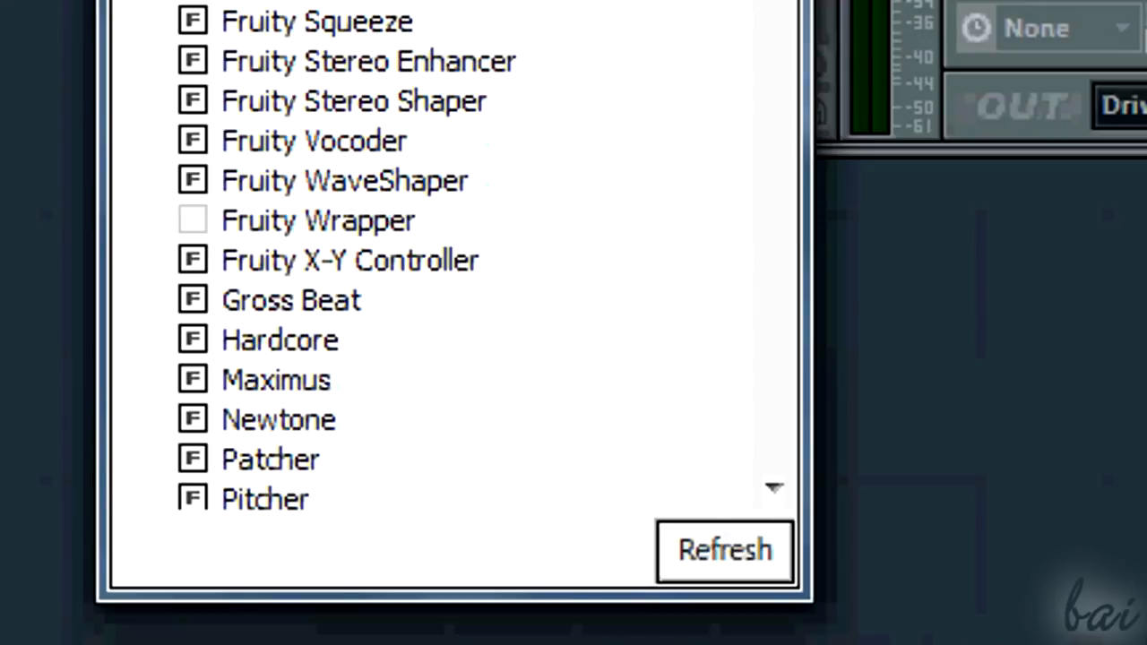
{"action": "left_click", "coordinate": [735, 560]}
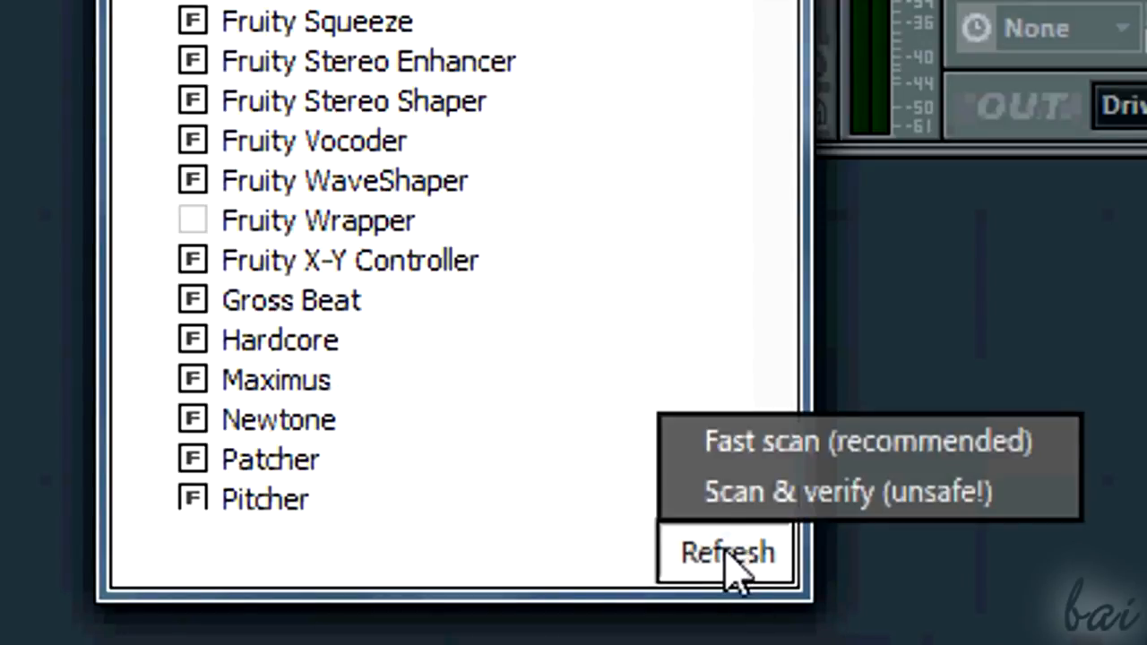
{"action": "left_click", "coordinate": [768, 507]}
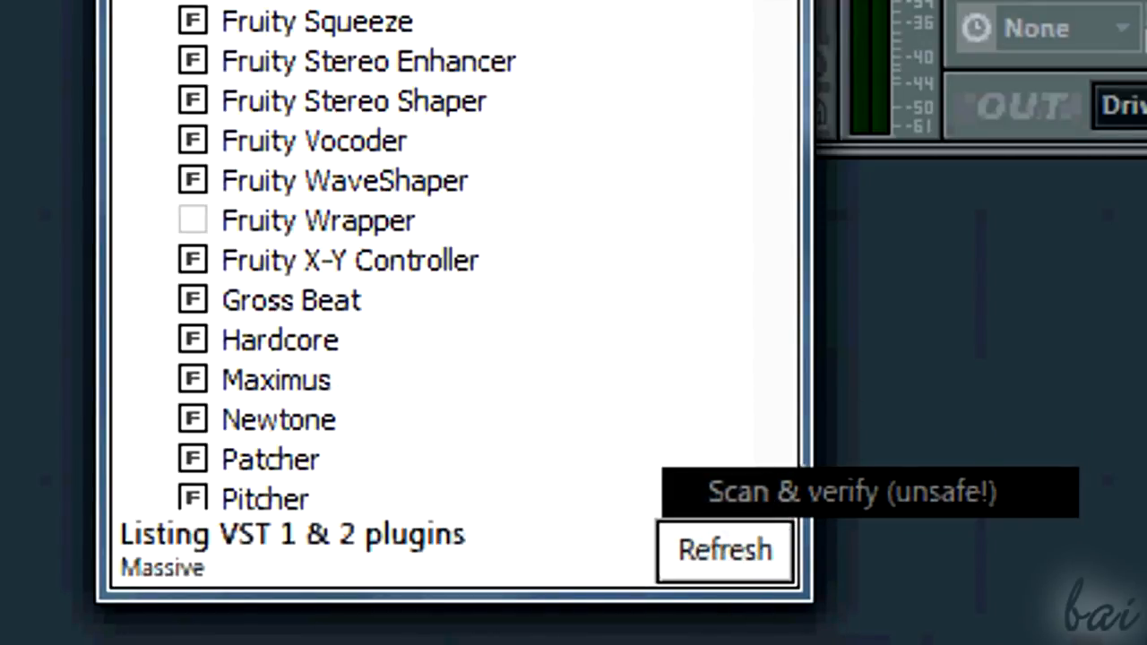
{"action": "left_click_drag", "start_coordinate": [773, 0], "coordinate": [770, 236]}
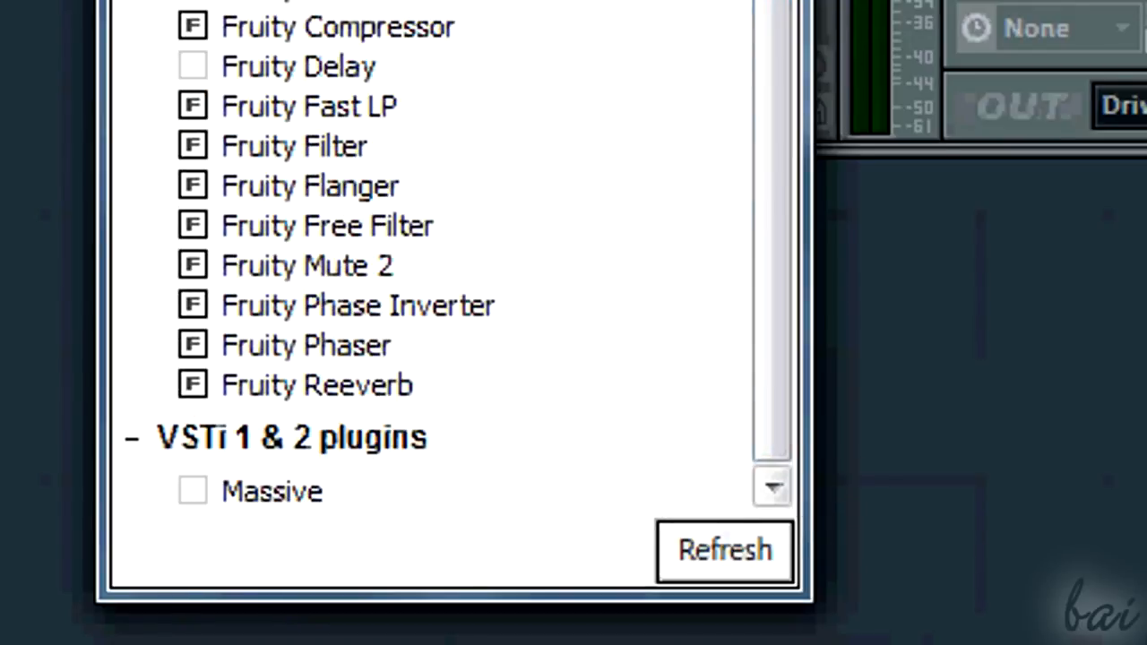